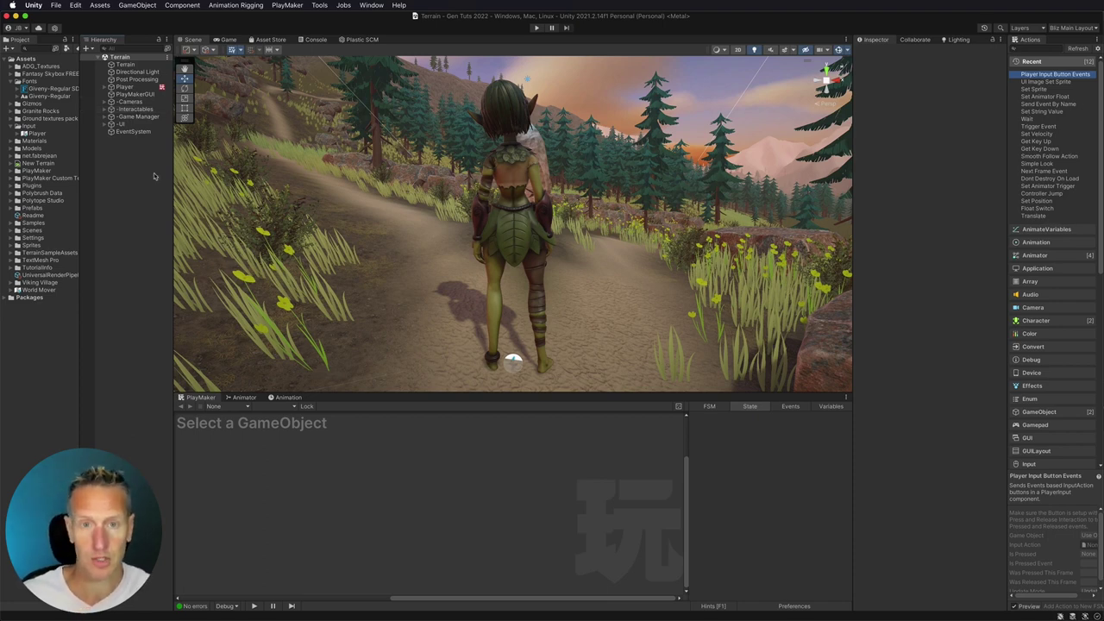
Step: Fly forward along the forest path until the glowing rune stone comes into view
{"action": "key", "text": "w"}
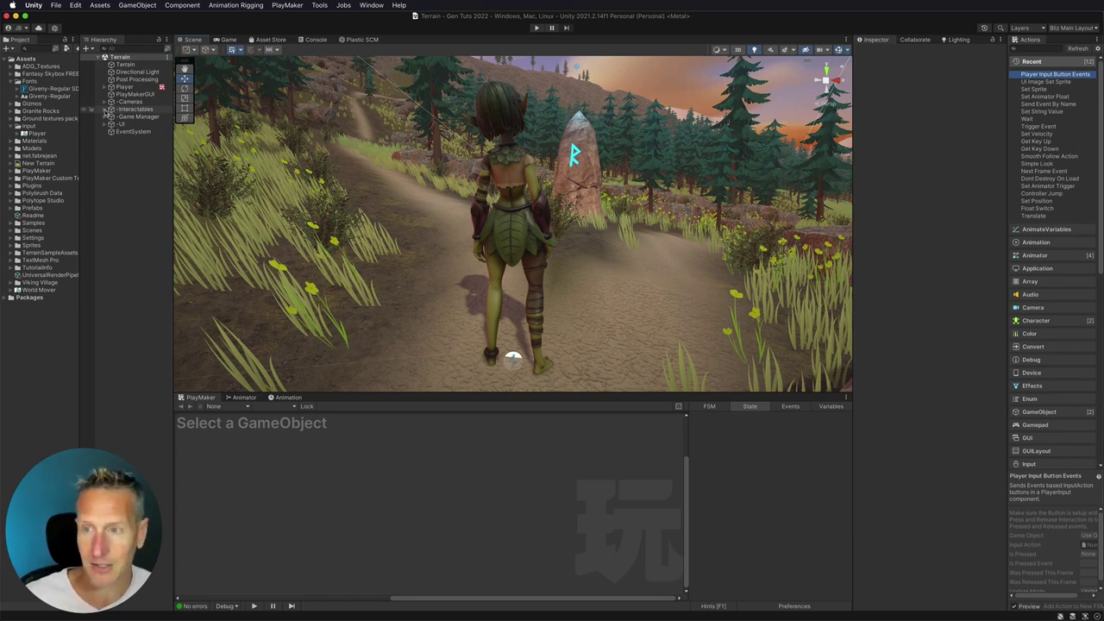
Step: Add a Sphere Collider to the Rune Rock under the Interactables group
{"action": "left_click", "coordinate": [104, 110]}
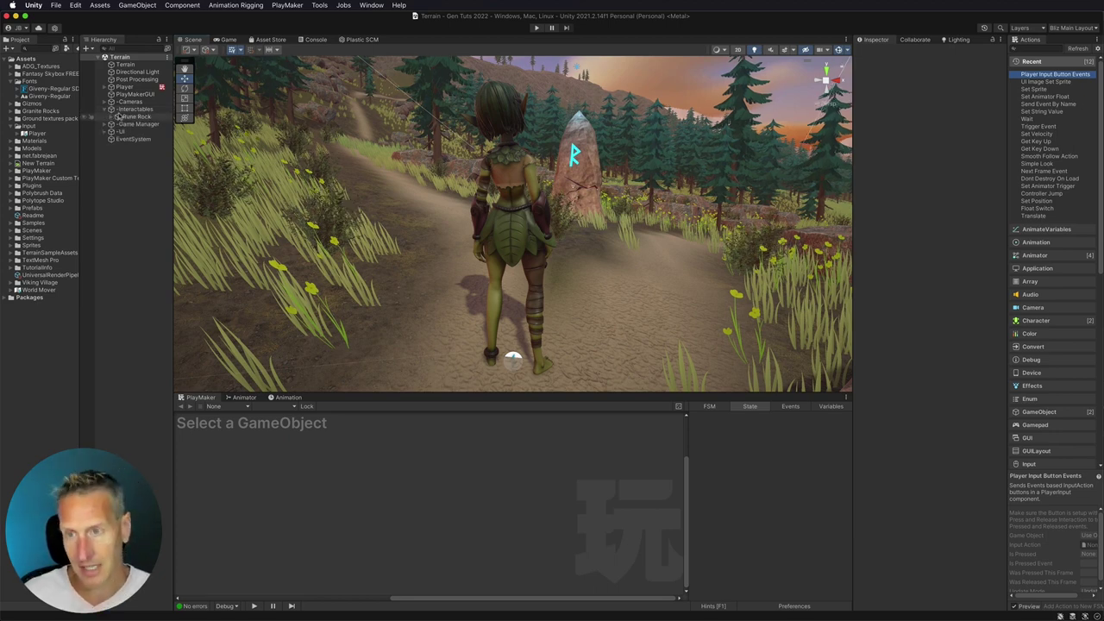
{"action": "left_click", "coordinate": [127, 117]}
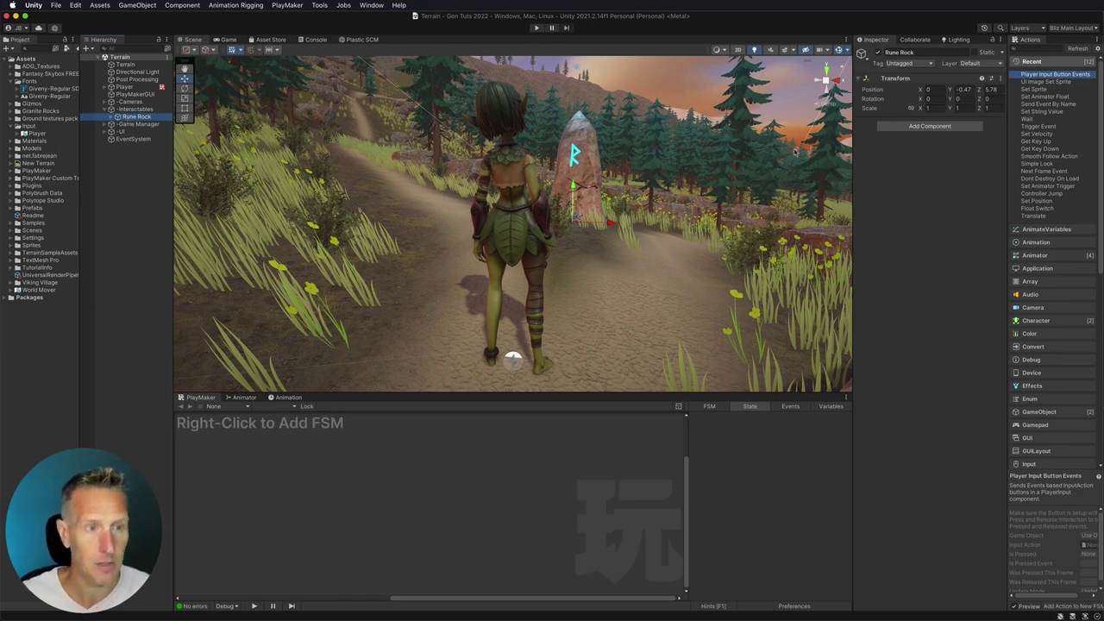
{"action": "left_click", "coordinate": [930, 126]}
{"action": "type", "text": "sphere"}
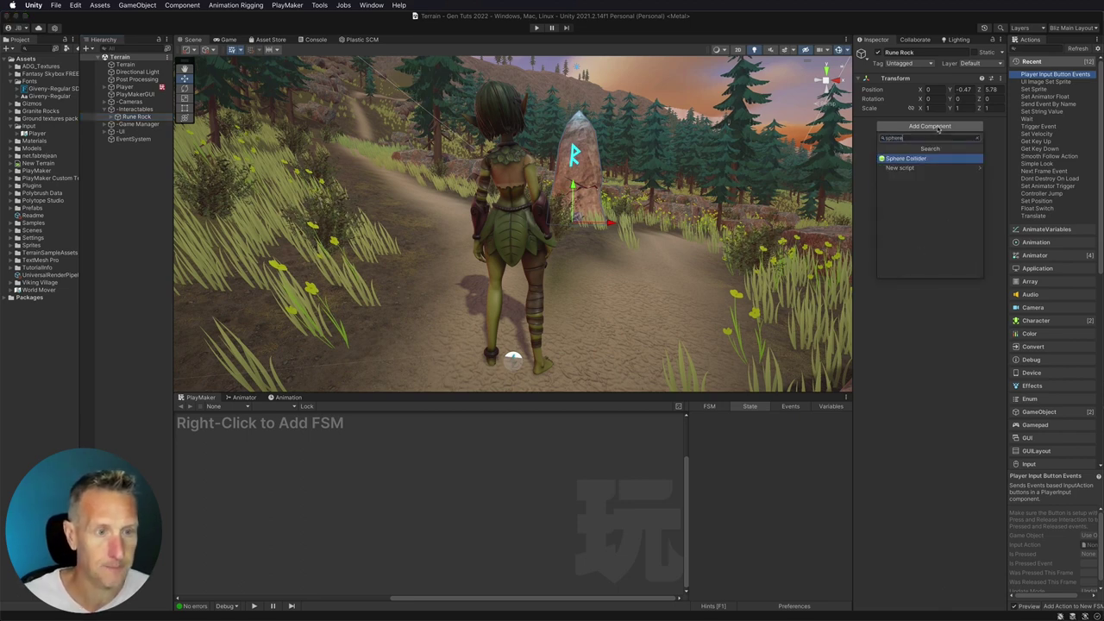
{"action": "key", "text": "Return"}
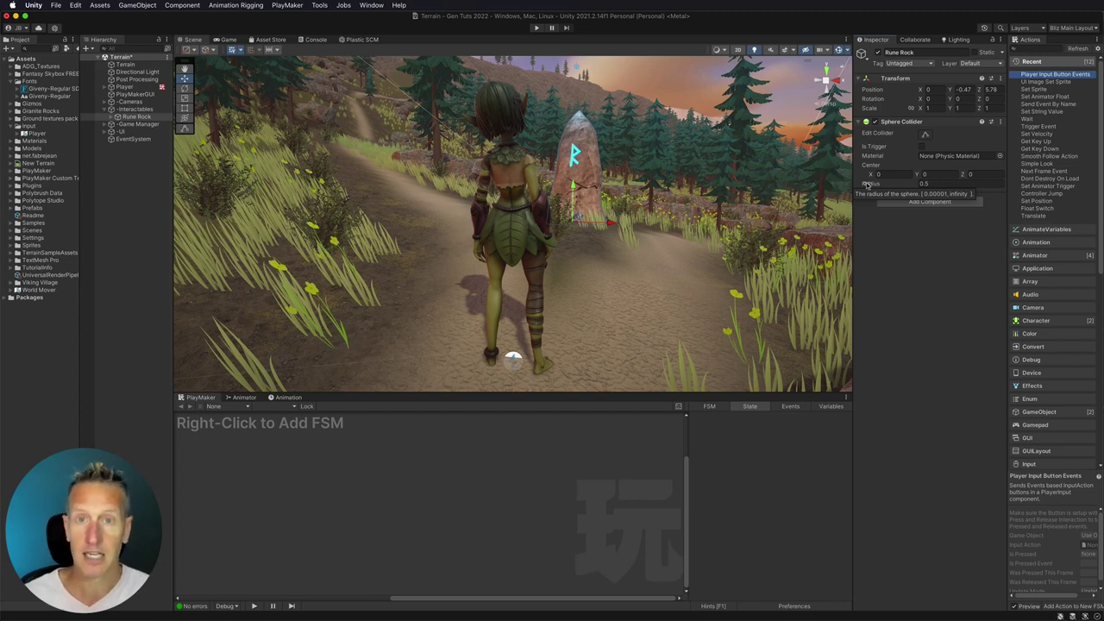
Step: Set the Rune Rock's Sphere Collider radius to 5 and enable Is Trigger
{"action": "left_click_drag", "start_coordinate": [867, 185], "coordinate": [944, 179]}
{"action": "type", "text": "5"}
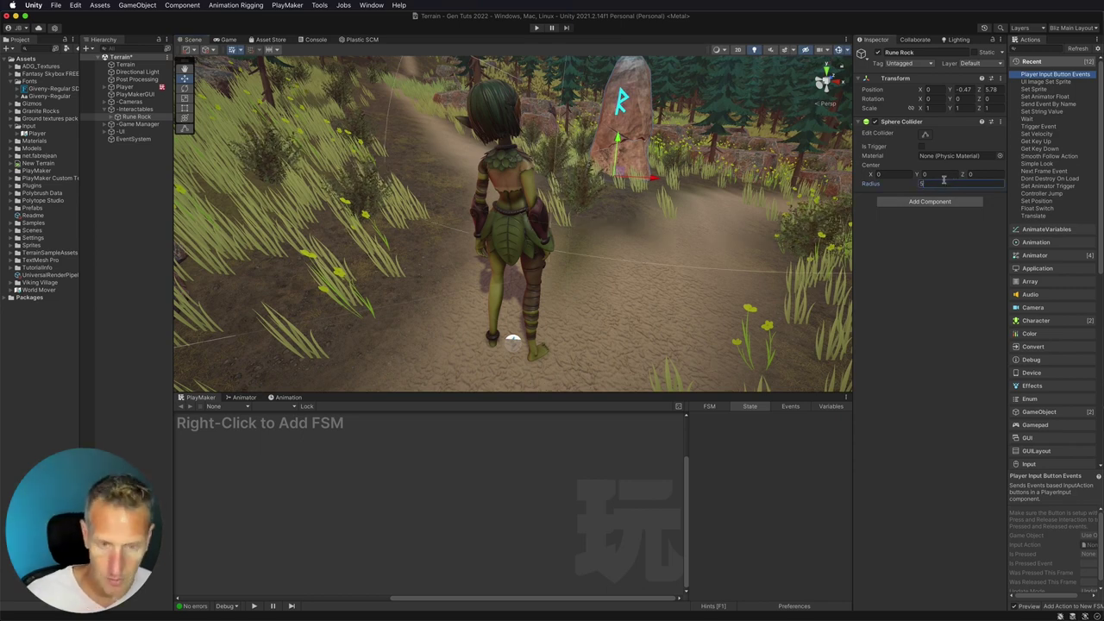
{"action": "key", "text": "Return"}
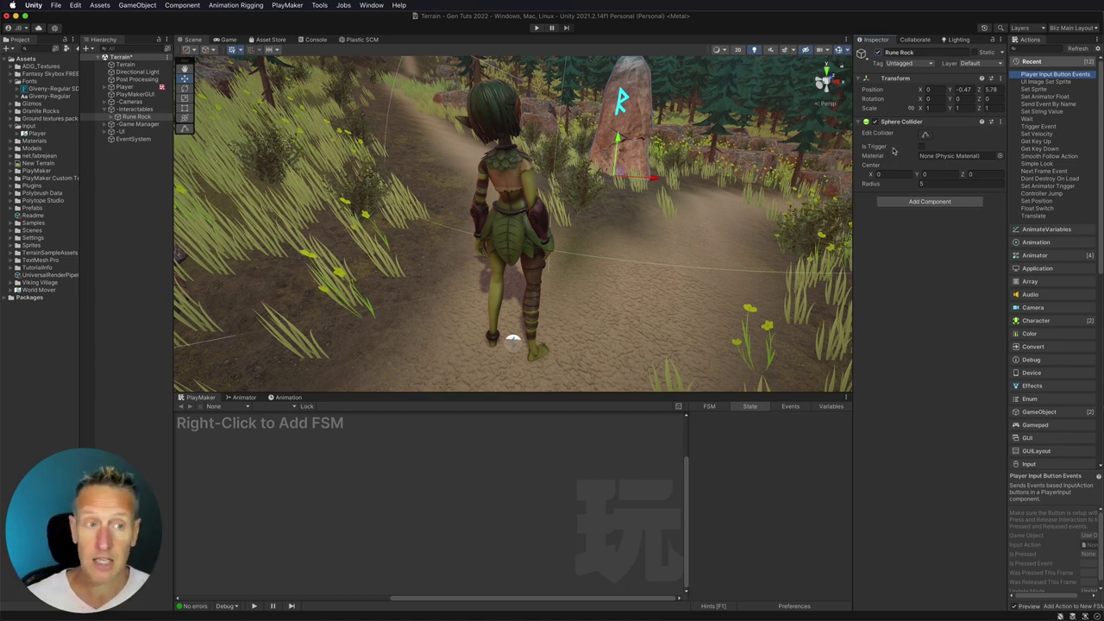
{"action": "left_click", "coordinate": [921, 146]}
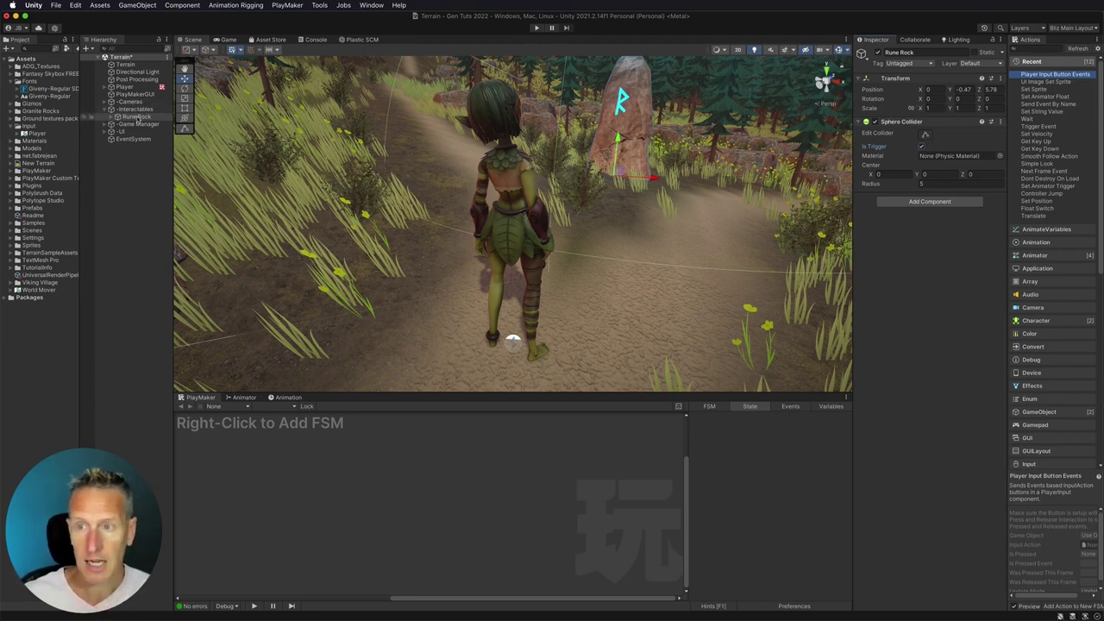
Step: Add 'Passive Interact' as a new tag in Tags & Layers and save it
{"action": "left_click", "coordinate": [906, 65]}
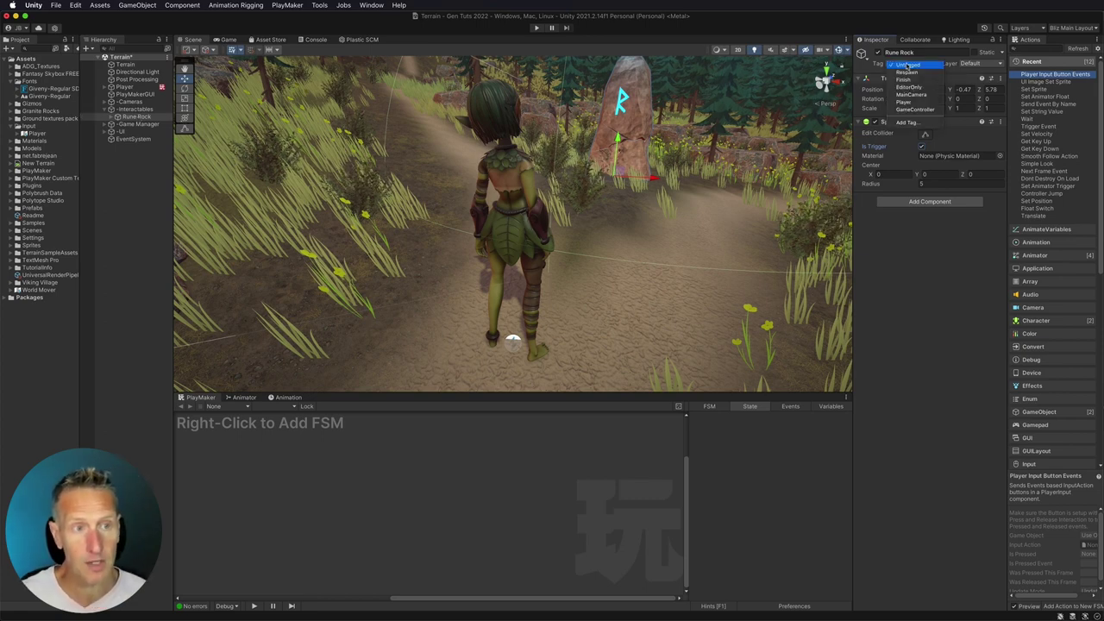
{"action": "left_click", "coordinate": [905, 122]}
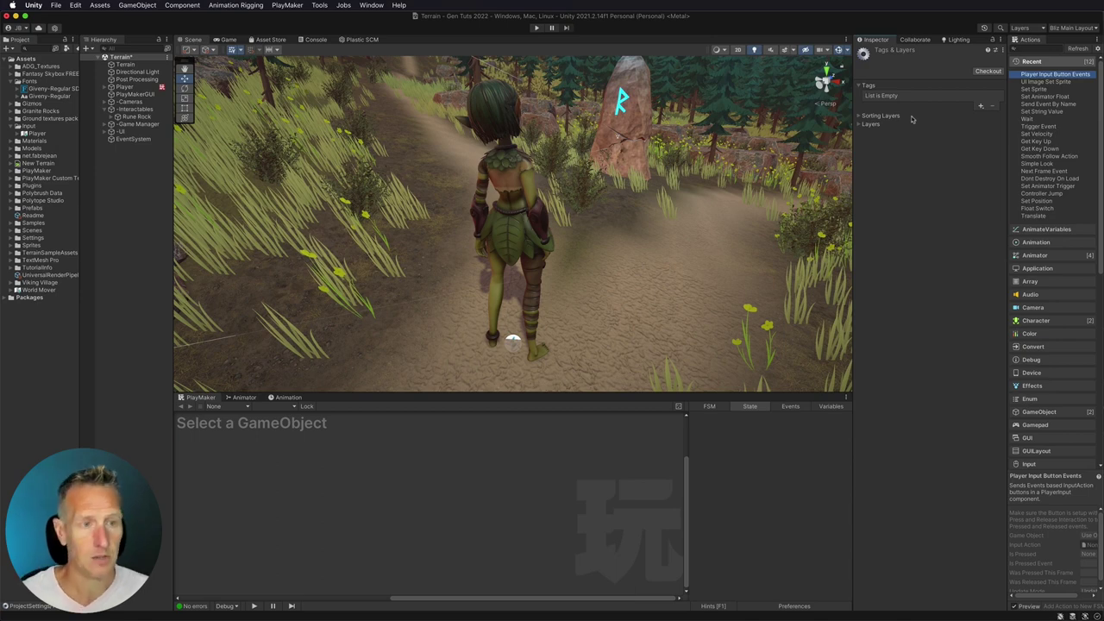
{"action": "left_click", "coordinate": [980, 108]}
{"action": "type", "text": "P"}
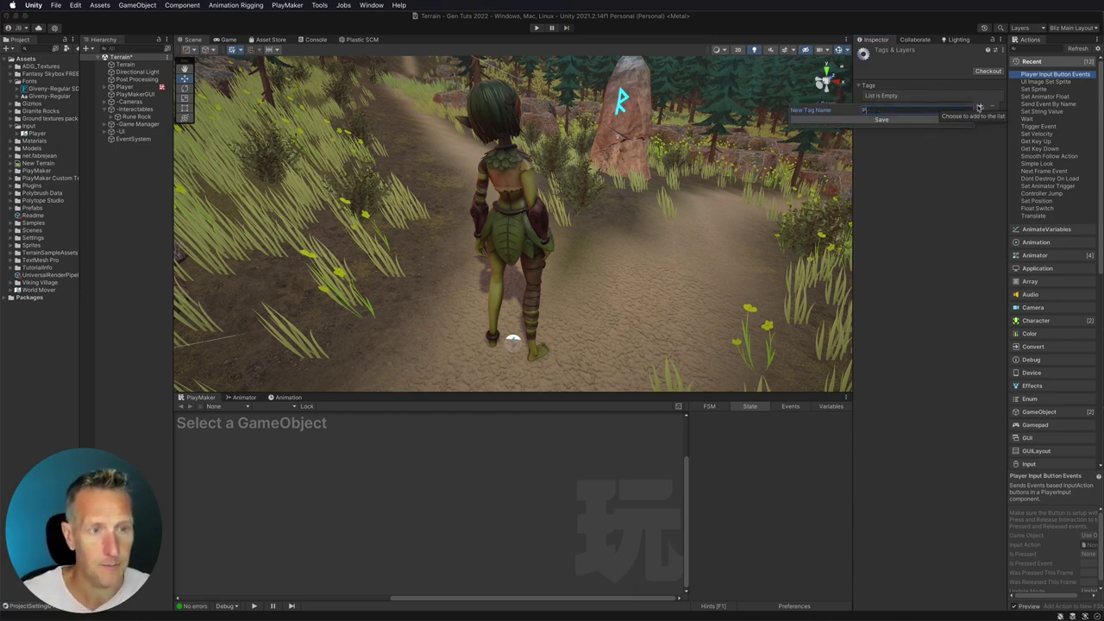
{"action": "type", "text": "assive Interact"}
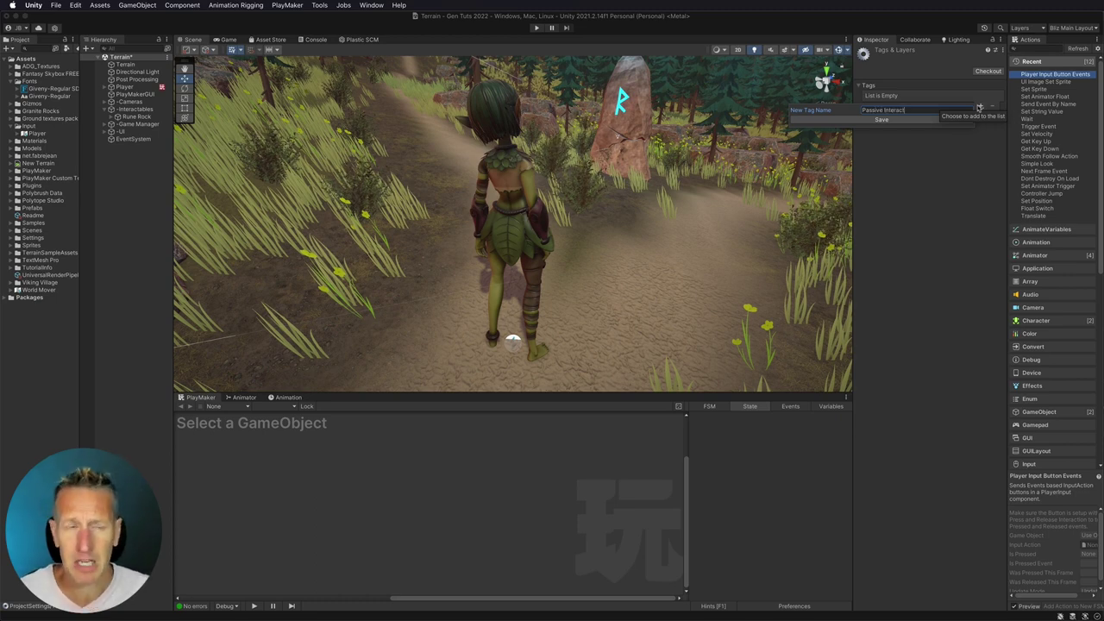
{"action": "key", "text": "Return"}
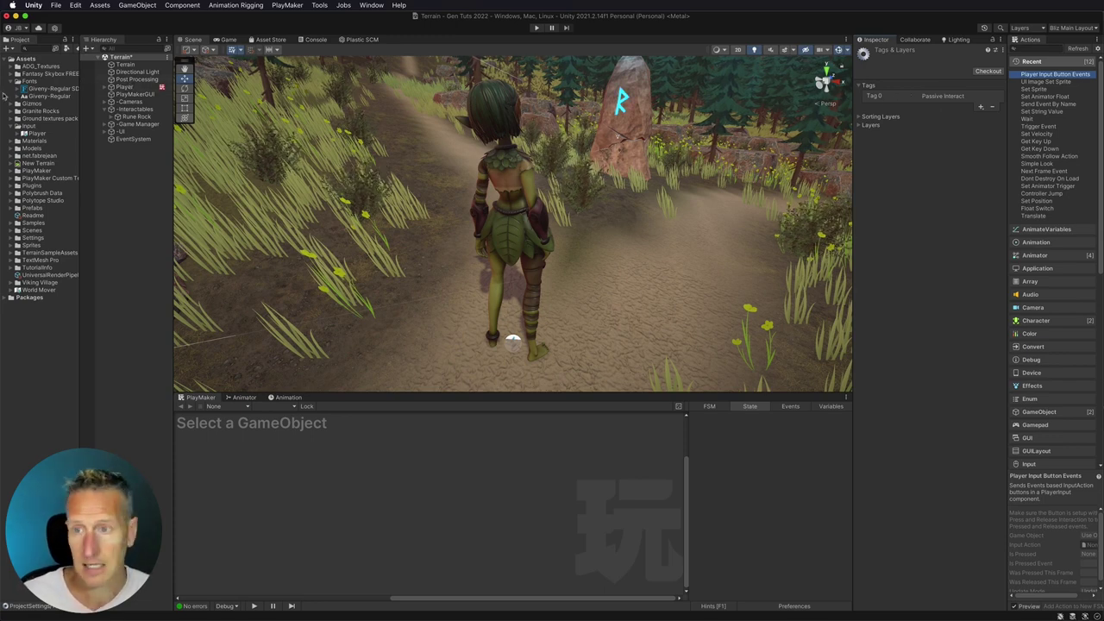
Step: Tag Rune Rock as Passive Interact, then select Player to show its Player Move FSM
{"action": "left_click", "coordinate": [125, 110]}
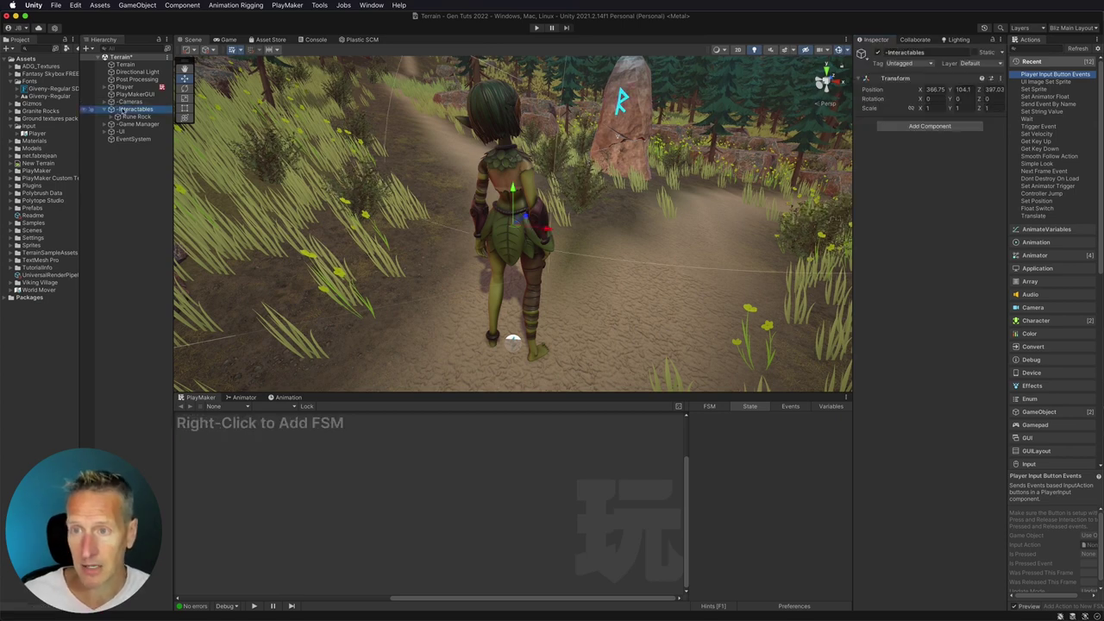
{"action": "left_click", "coordinate": [129, 116]}
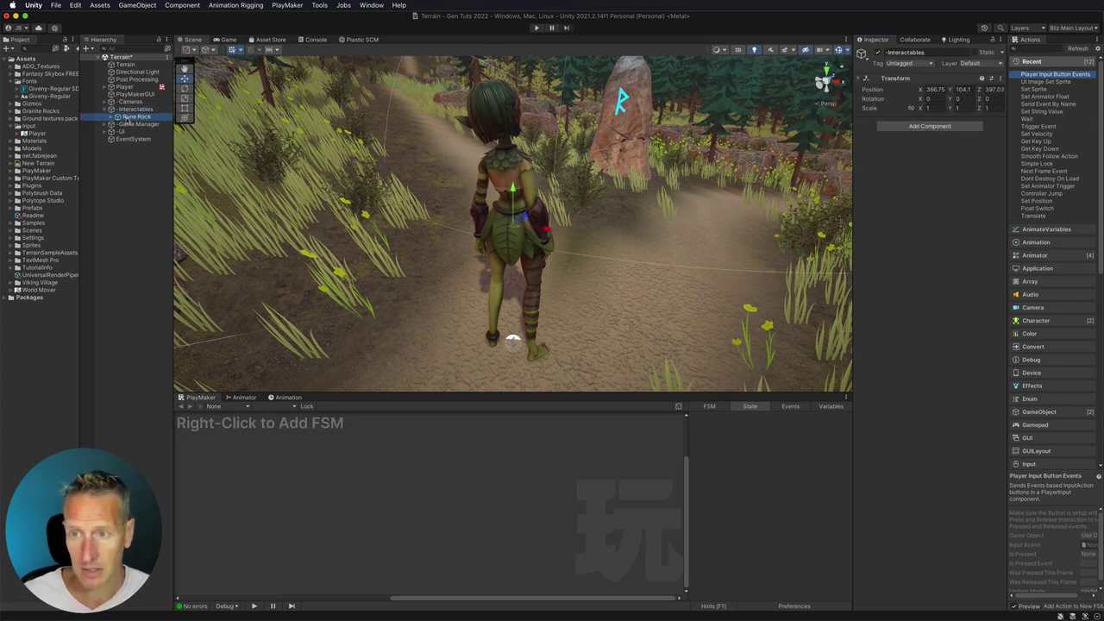
{"action": "left_click", "coordinate": [912, 64]}
{"action": "left_click", "coordinate": [914, 116]}
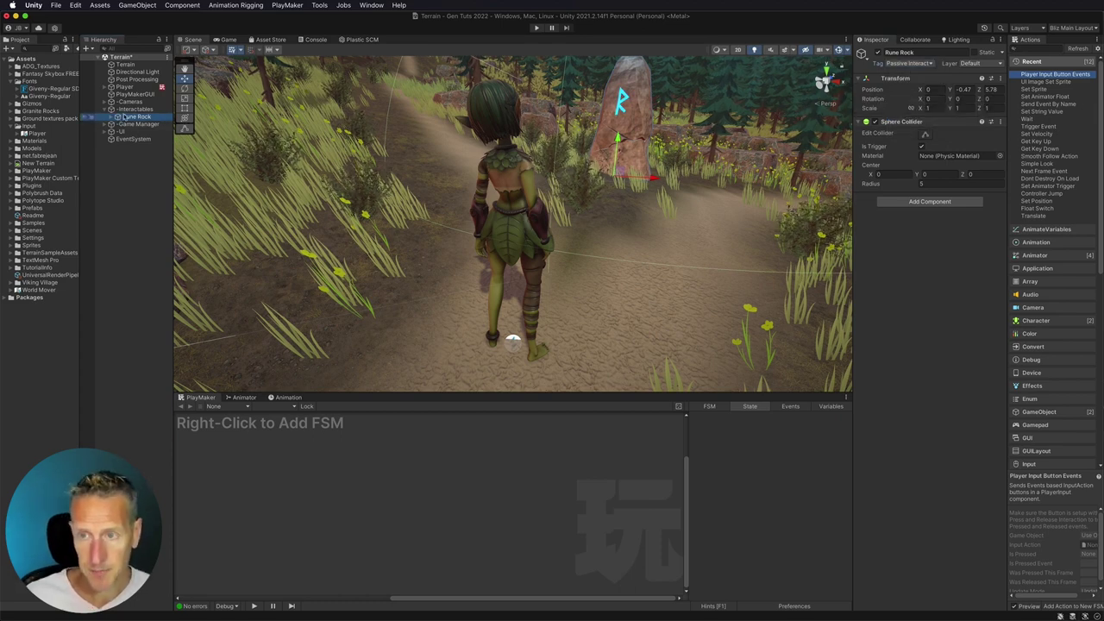
{"action": "left_click", "coordinate": [125, 87]}
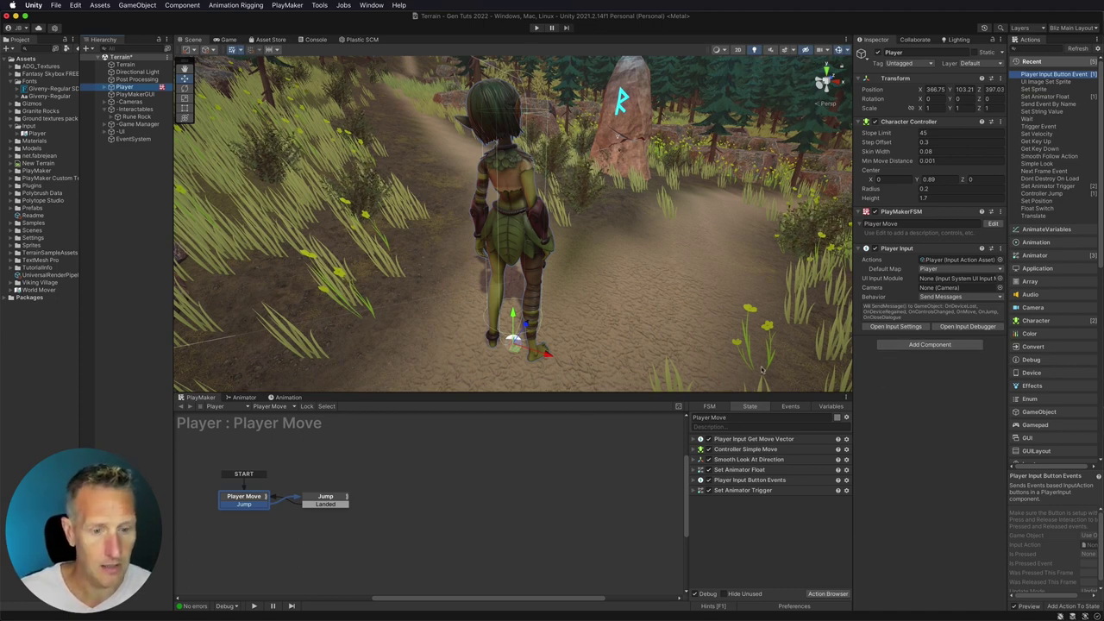
Step: Add a new blank FSM to the Player named 'Passive Interact'
{"action": "left_click", "coordinate": [275, 406]}
{"action": "mouse_move", "coordinate": [285, 428]}
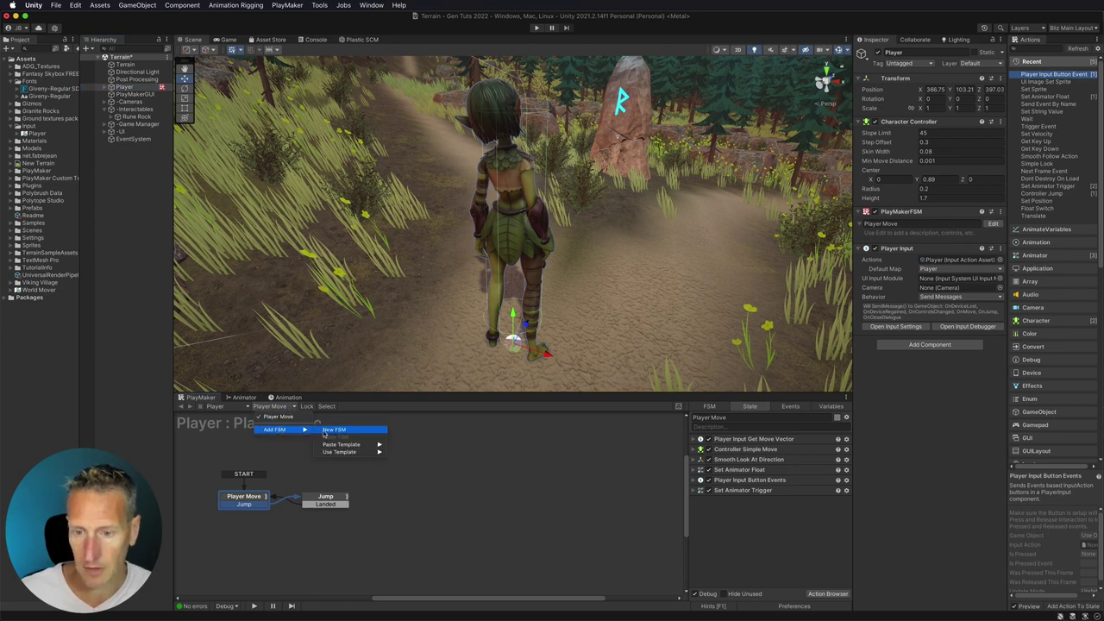
{"action": "left_click", "coordinate": [338, 432]}
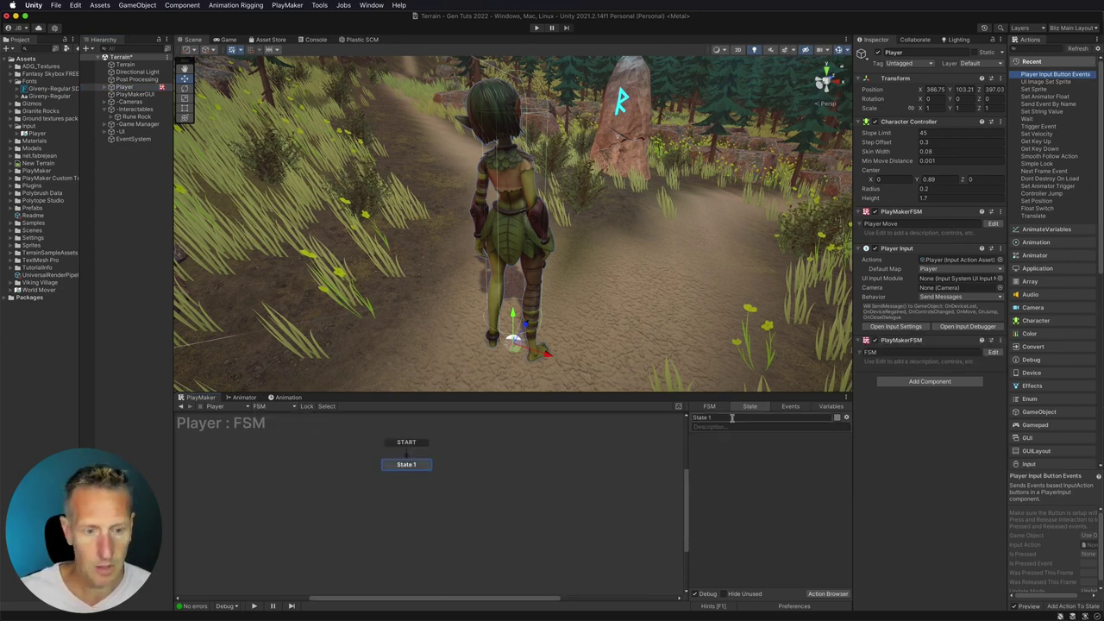
{"action": "left_click", "coordinate": [873, 352]}
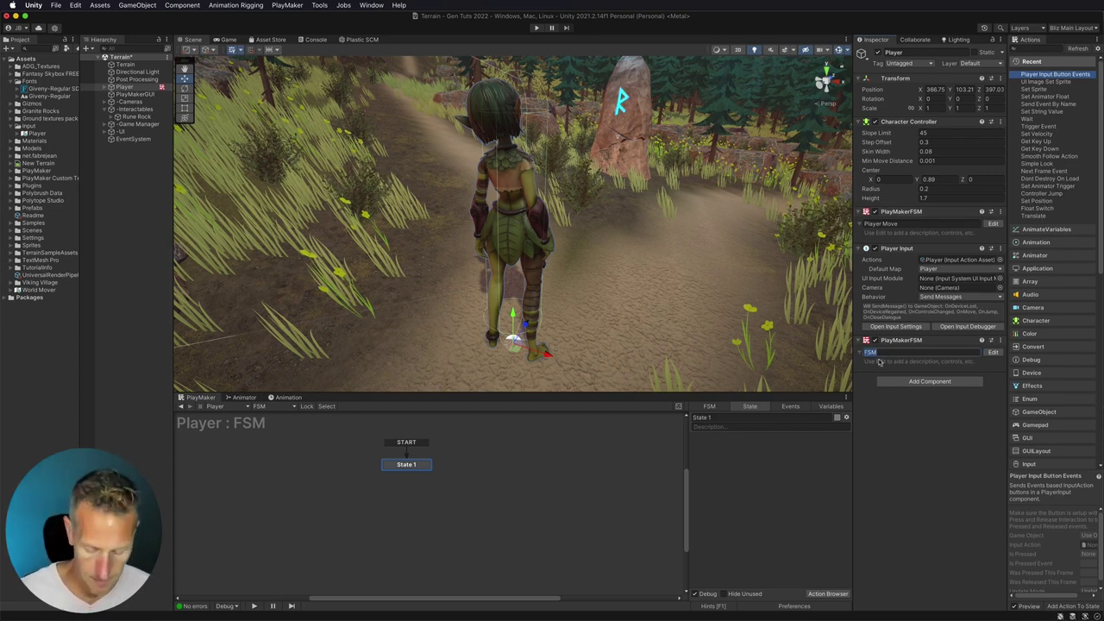
{"action": "type", "text": "Passive Interact"}
{"action": "key", "text": "Return"}
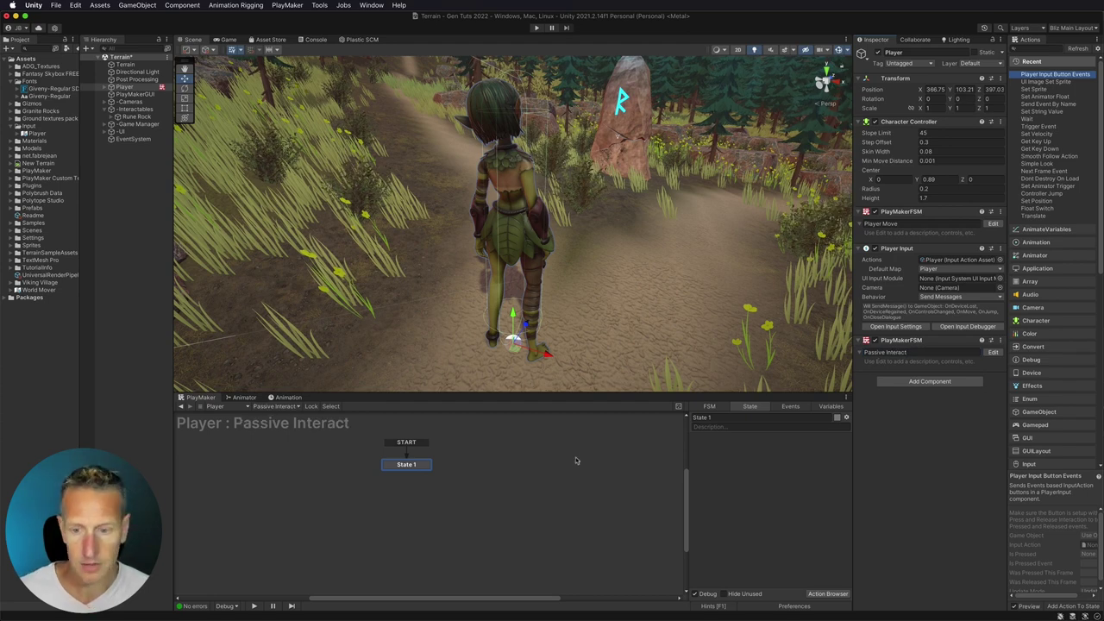
Step: Rename the FSM's first state to 'Waiting for Trigger'
{"action": "left_click", "coordinate": [716, 418]}
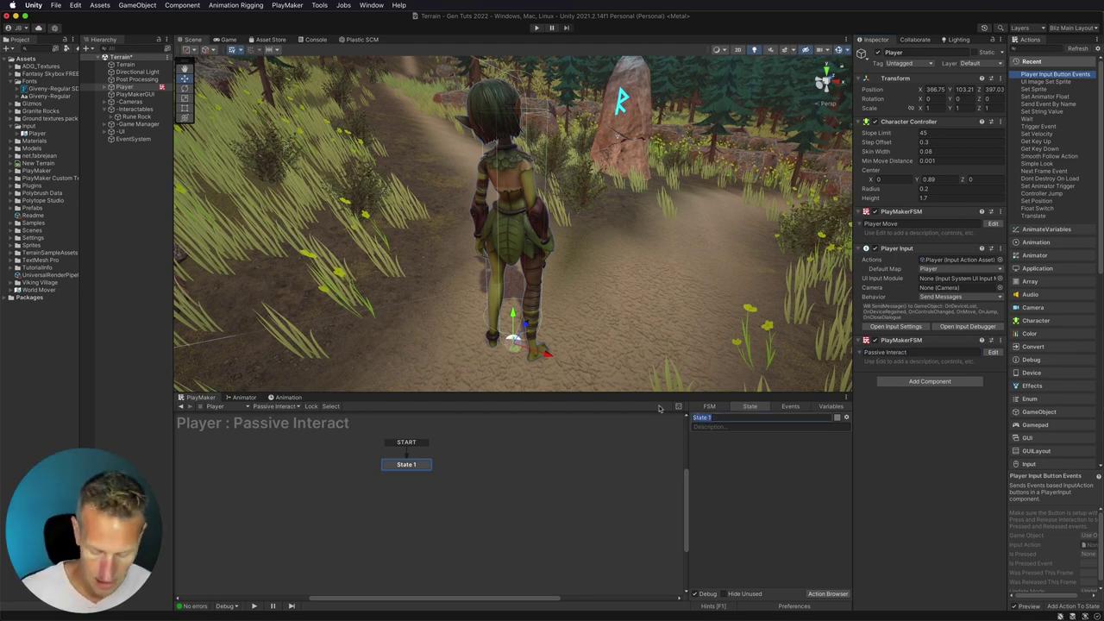
{"action": "type", "text": "Wait"}
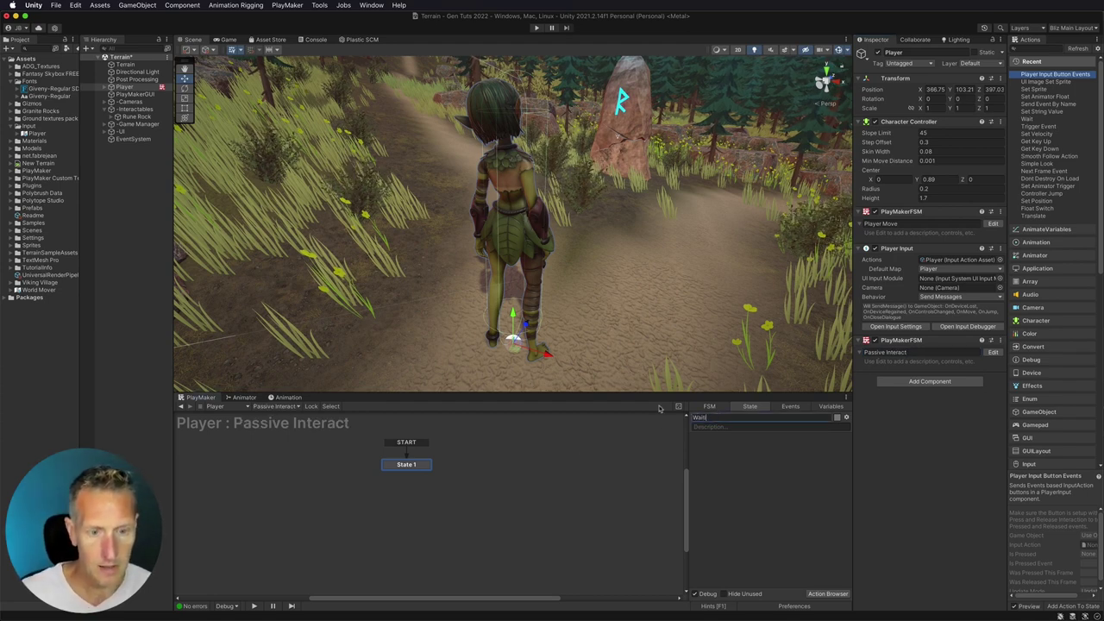
{"action": "type", "text": "ing for Trigg"}
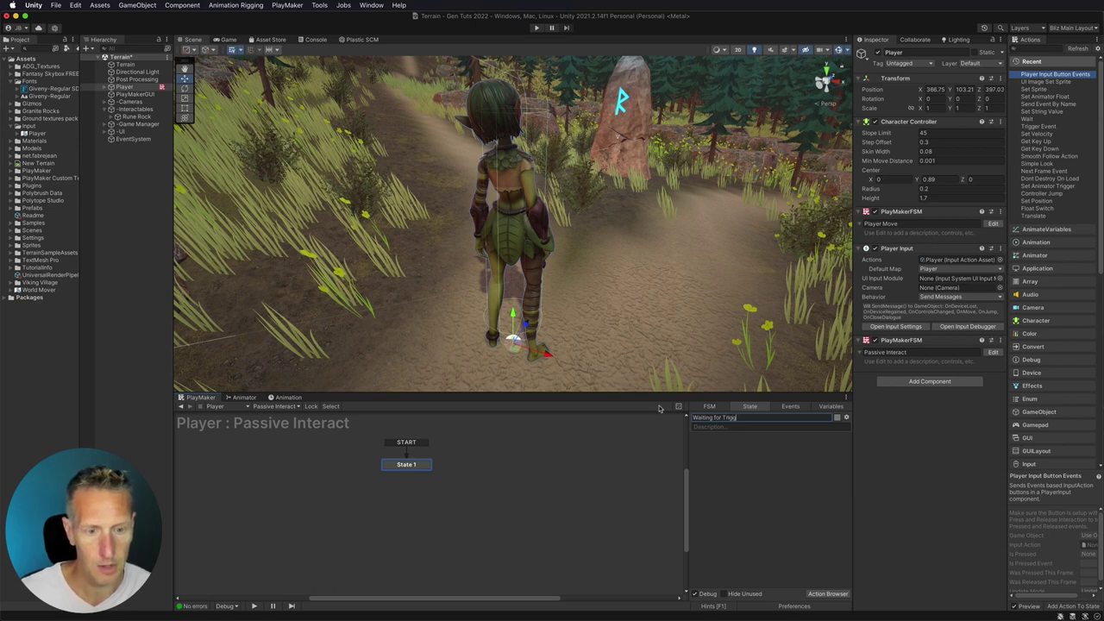
{"action": "type", "text": "er"}
{"action": "key", "text": "Return"}
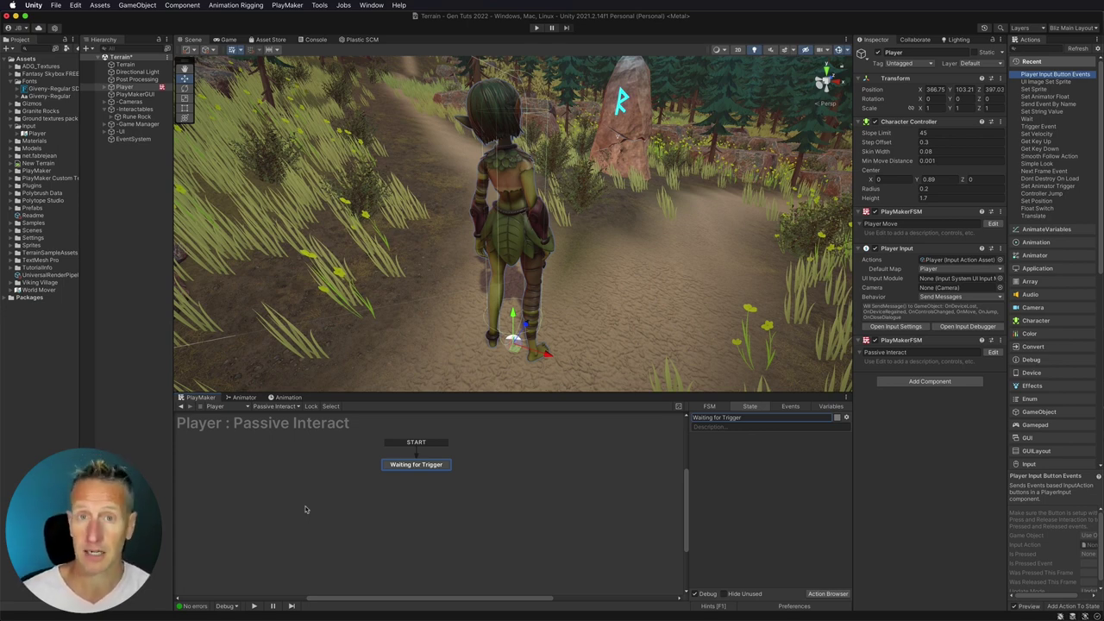
Step: Add a Trigger Event action to the Waiting for Trigger state
{"action": "left_click", "coordinate": [1026, 48]}
{"action": "type", "text": "trigger"}
{"action": "key", "text": "Return"}
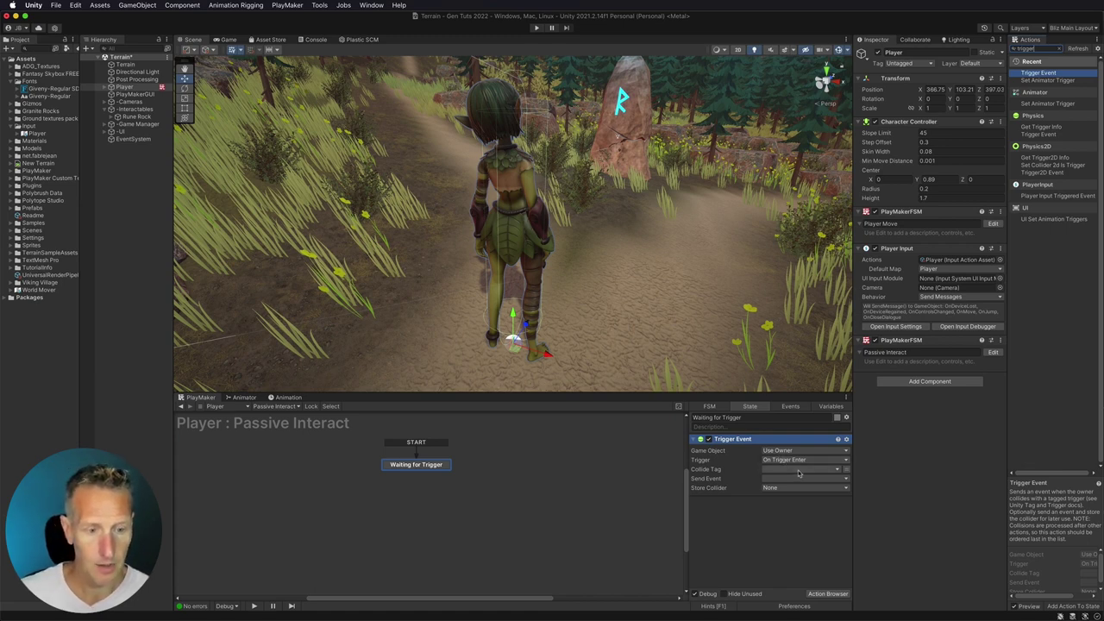
Step: Set the Trigger Event's Collide Tag to Passive Interact and send a new 'Passive Interact' event
{"action": "left_click", "coordinate": [800, 471]}
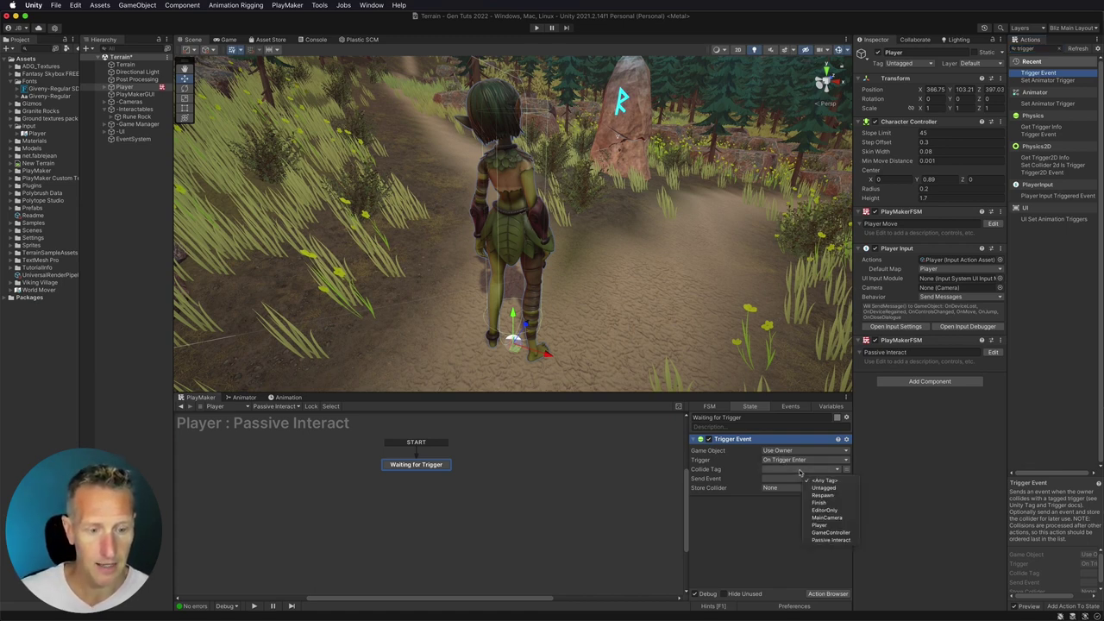
{"action": "left_click", "coordinate": [829, 540]}
{"action": "left_click", "coordinate": [774, 479]}
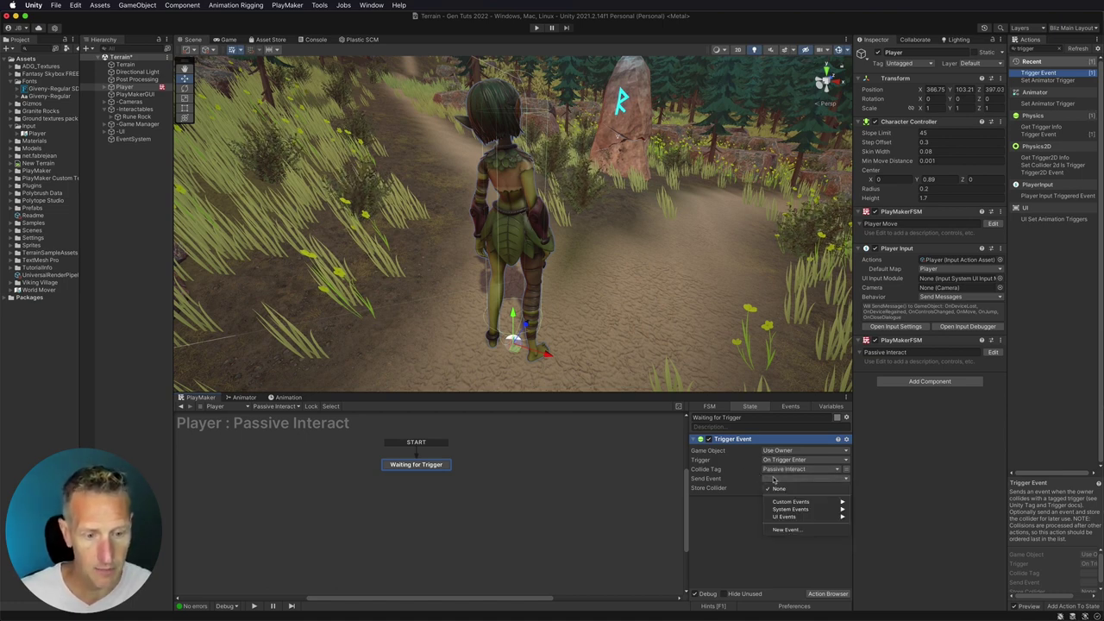
{"action": "left_click", "coordinate": [789, 530]}
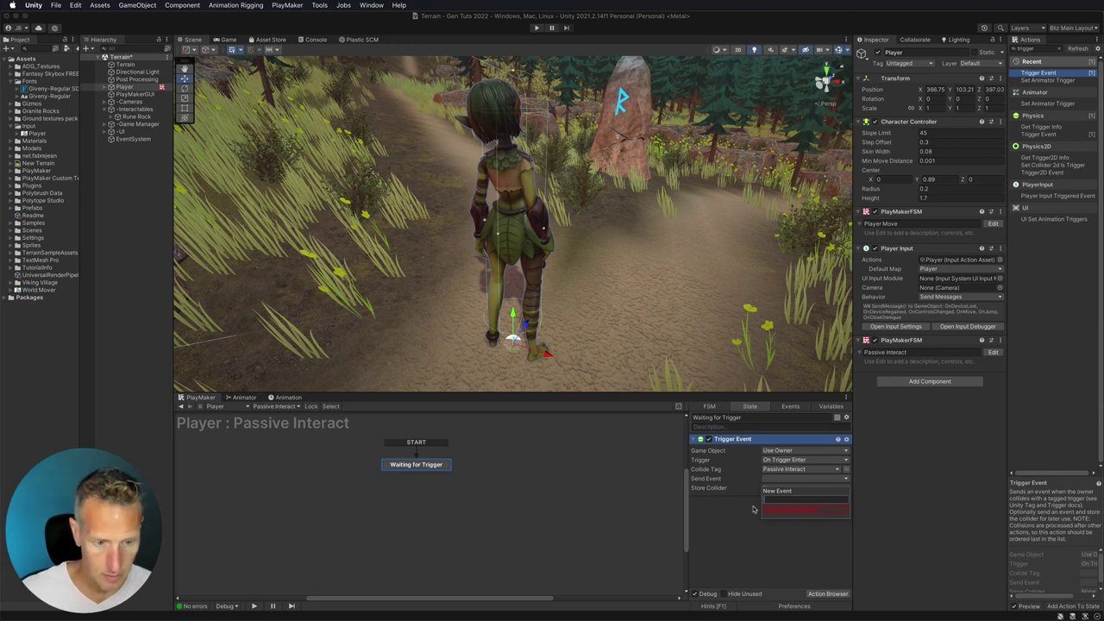
{"action": "type", "text": "Iassive Intera"}
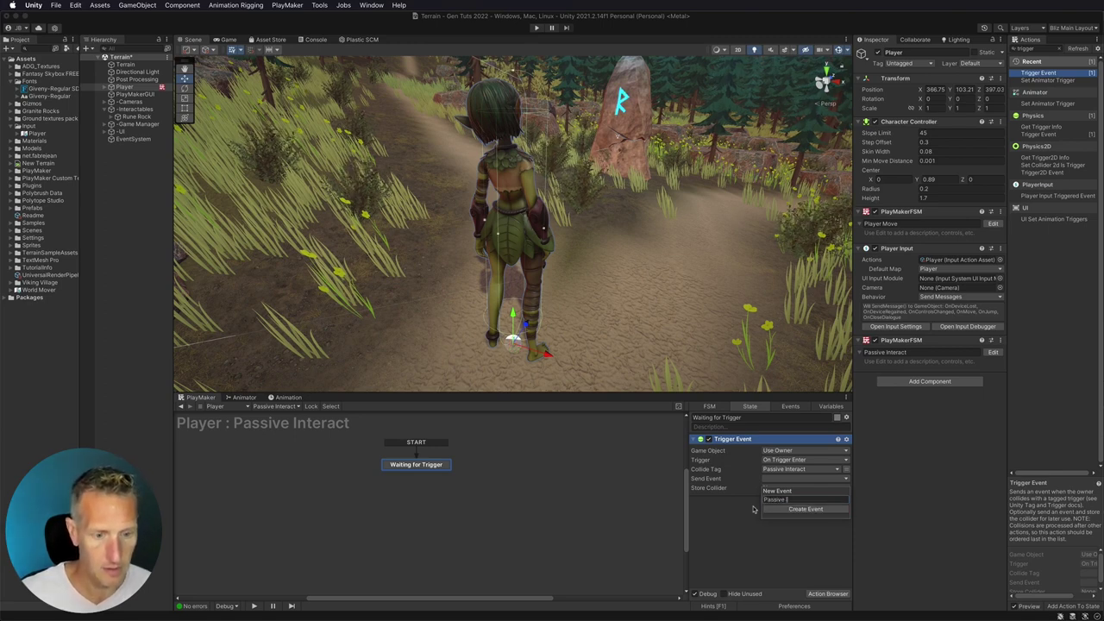
{"action": "type", "text": "ct"}
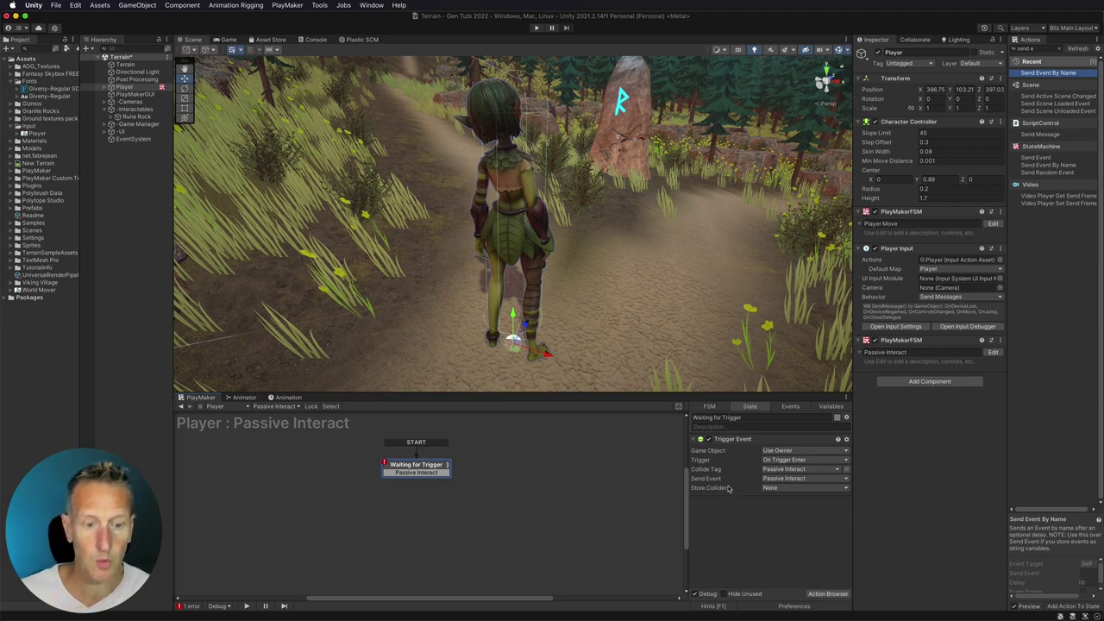
Step: Store the Trigger Event's collider in a new variable named 'Game Object'
{"action": "mouse_move", "coordinate": [728, 489]}
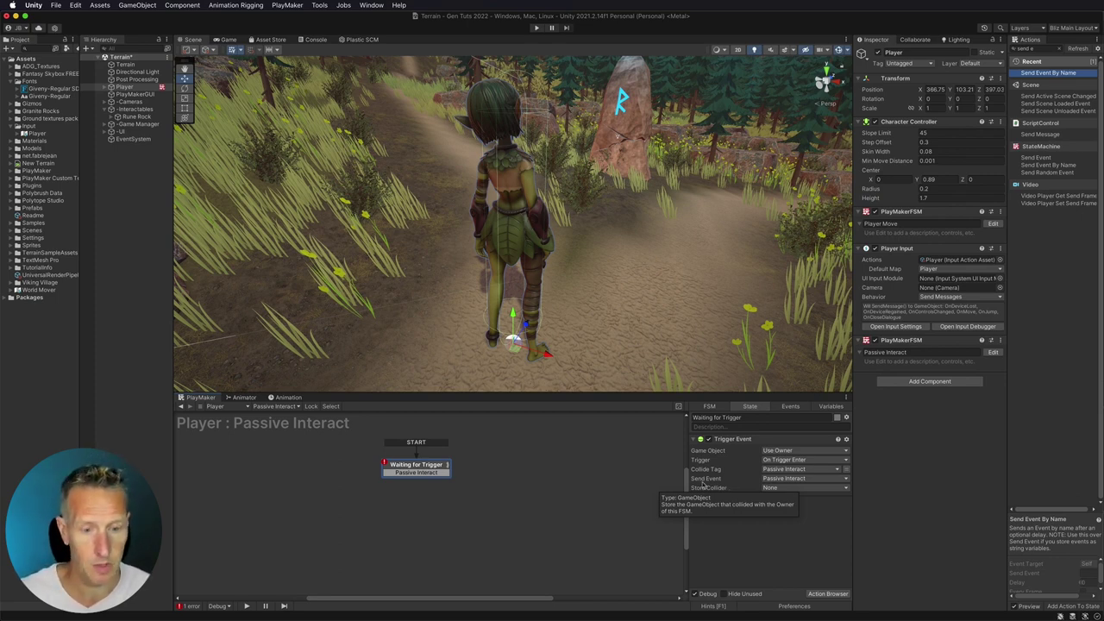
{"action": "left_click", "coordinate": [791, 489]}
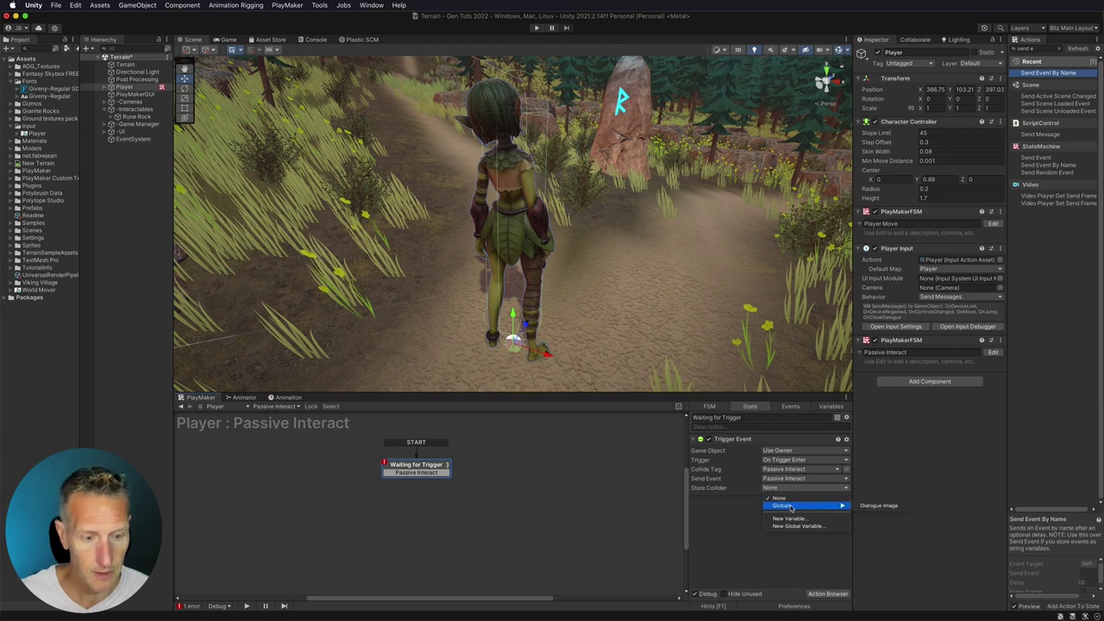
{"action": "left_click", "coordinate": [781, 519]}
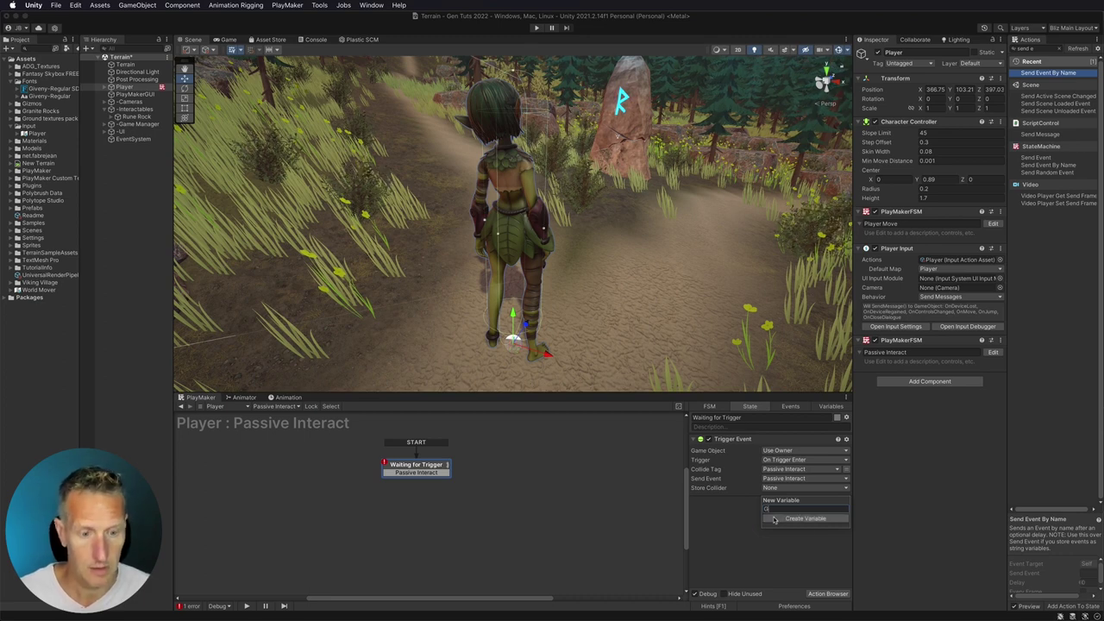
{"action": "type", "text": "Game Object"}
{"action": "key", "text": "Return"}
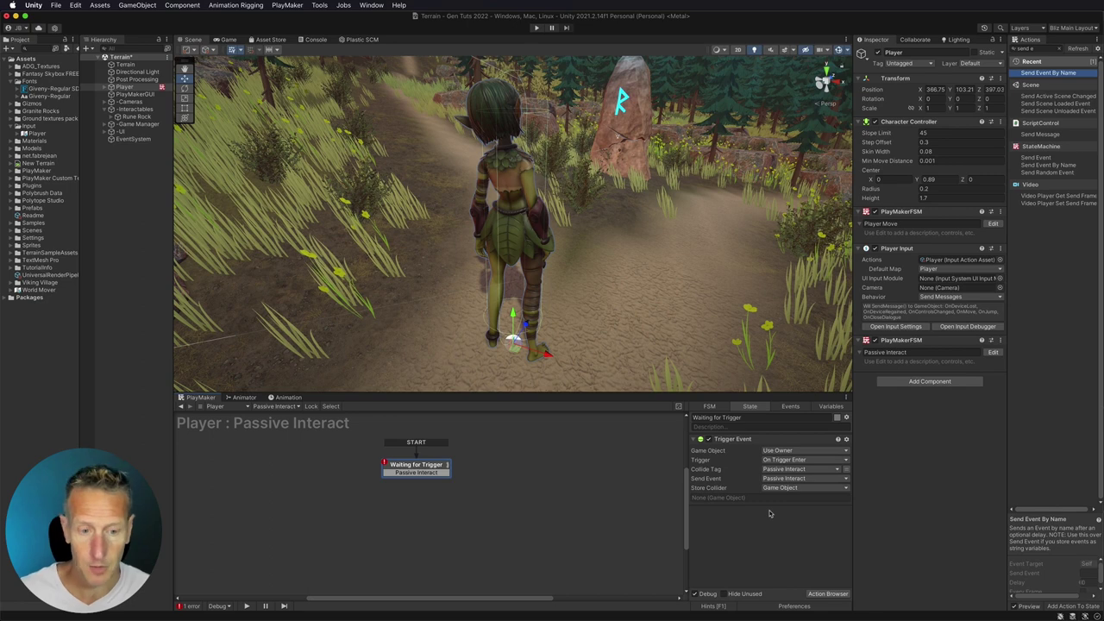
Step: Link the Passive Interact event to a new state renamed 'Send Event'
{"action": "left_click_drag", "start_coordinate": [425, 473], "coordinate": [494, 467]}
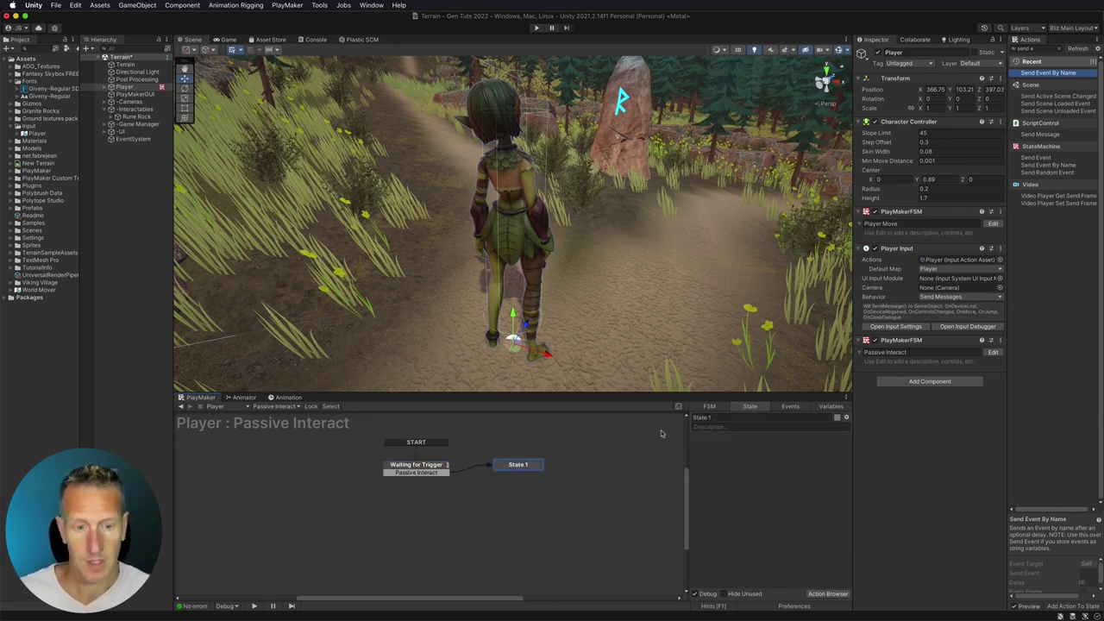
{"action": "left_click", "coordinate": [695, 417]}
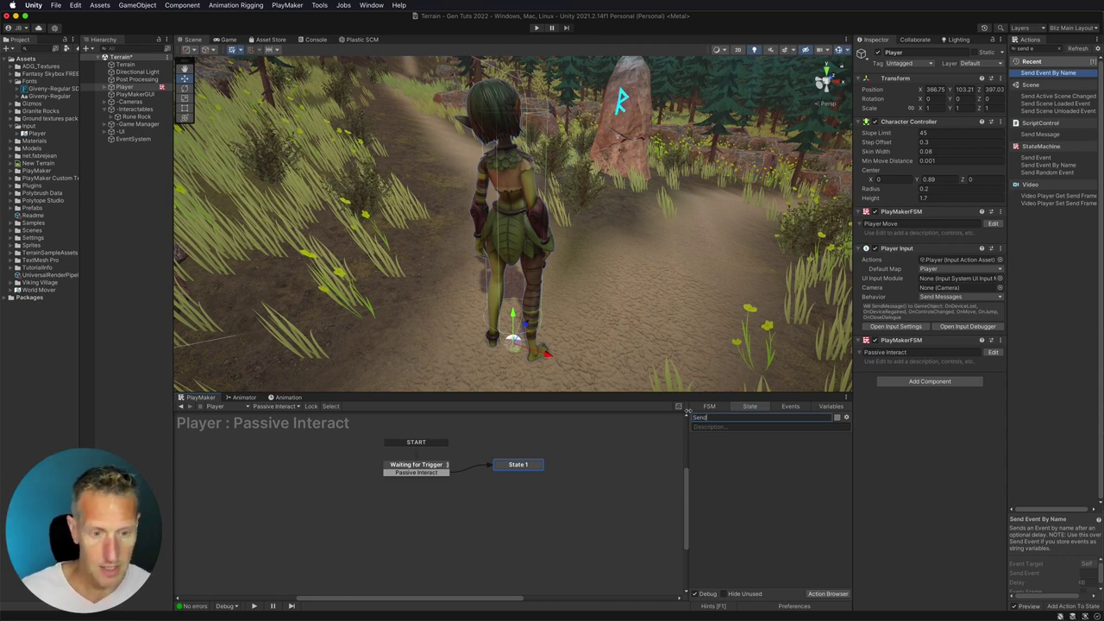
{"action": "type", "text": "Send Event"}
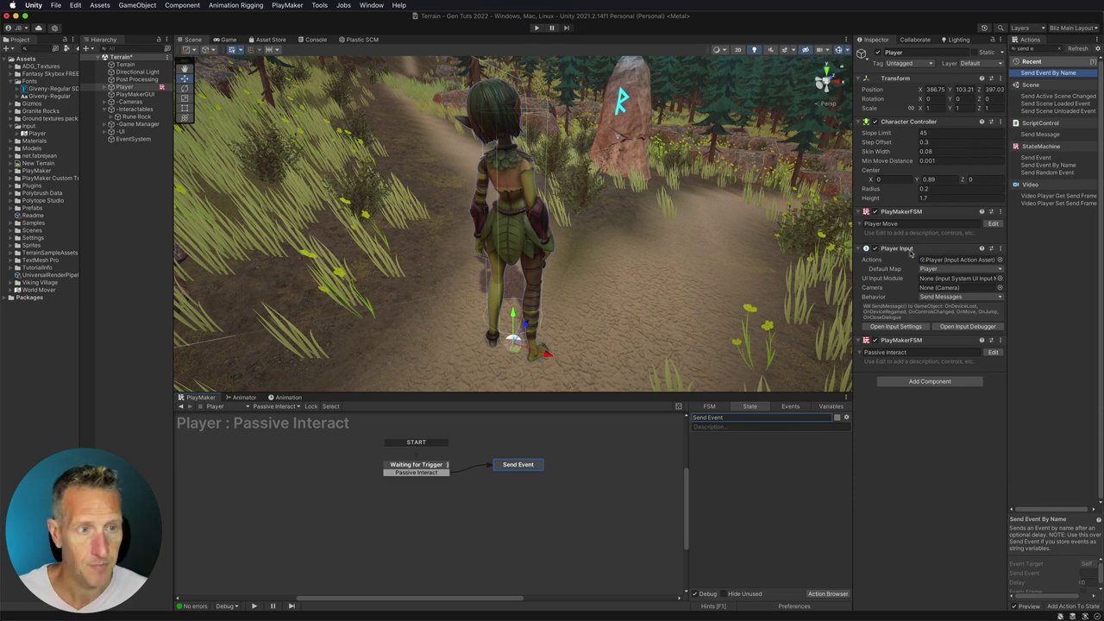
{"action": "left_click", "coordinate": [1041, 49]}
Step: Add Send Event By Name to the Send Event state, targeting a specified Game Object's FSM
{"action": "double_click", "coordinate": [1052, 73]}
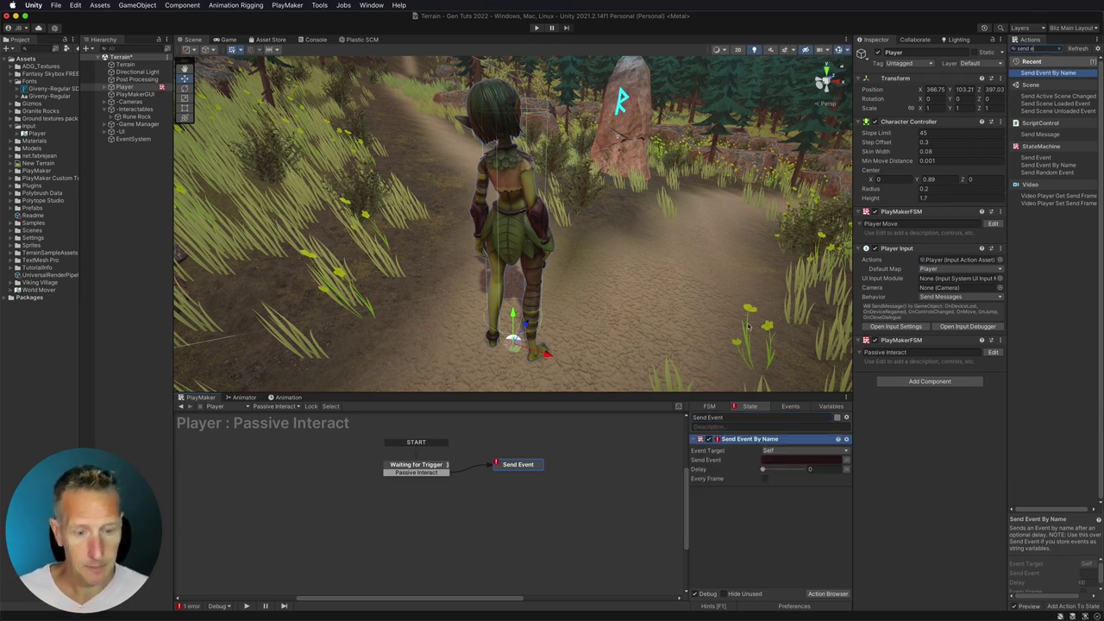
{"action": "left_click", "coordinate": [774, 454]}
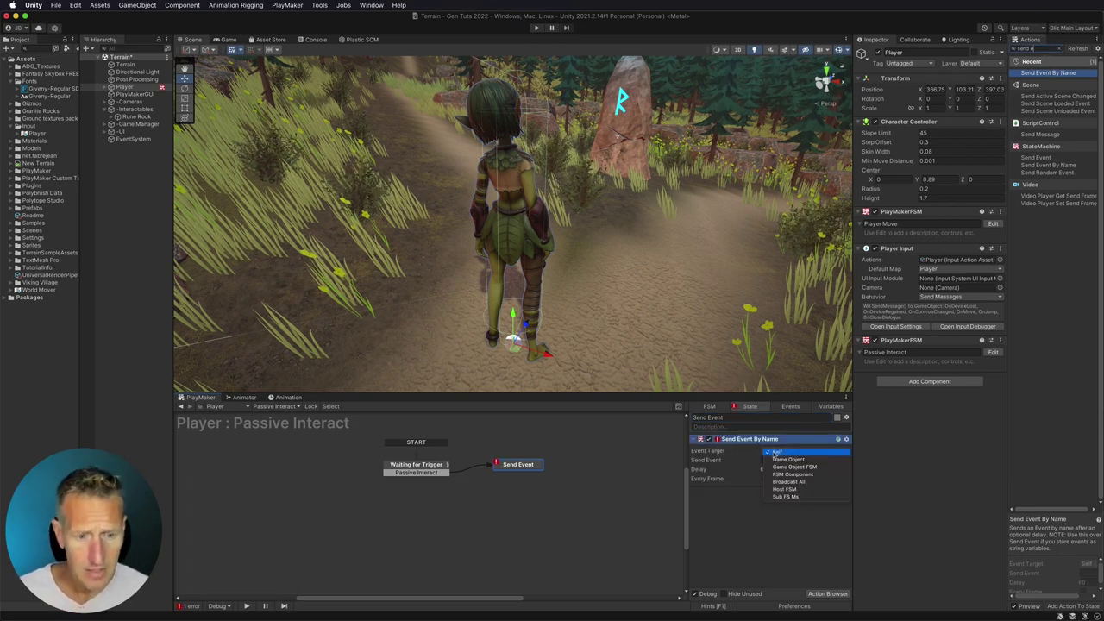
{"action": "left_click", "coordinate": [783, 466]}
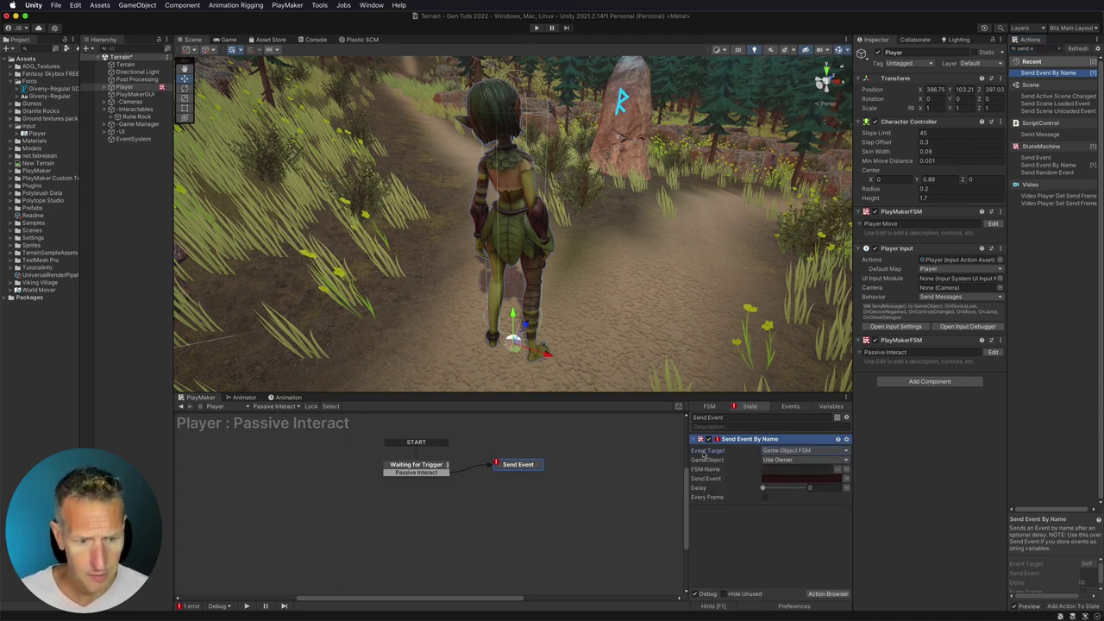
{"action": "left_click", "coordinate": [806, 460]}
{"action": "left_click", "coordinate": [797, 468]}
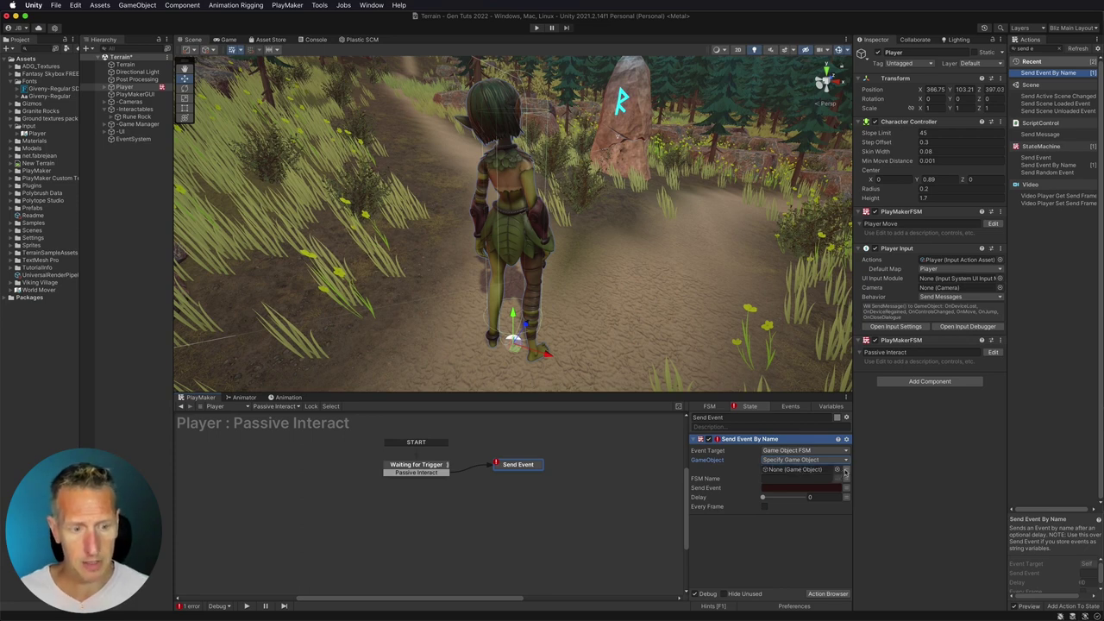
Step: Point the target at the stored Game Object variable and set the event to Passive Interact
{"action": "left_click", "coordinate": [416, 467]}
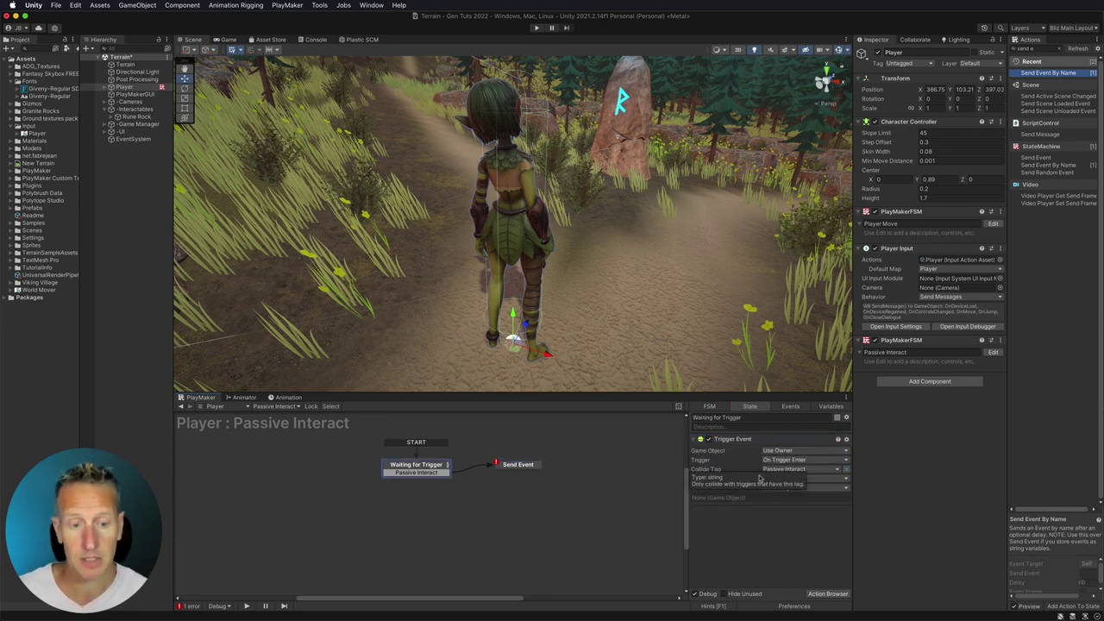
{"action": "left_click", "coordinate": [509, 465]}
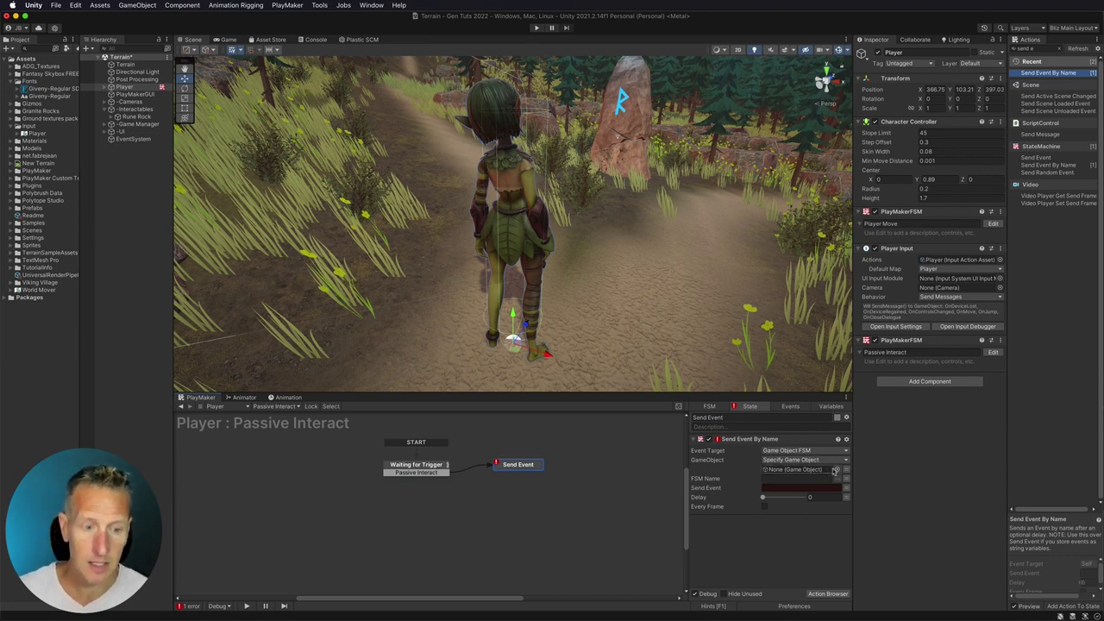
{"action": "left_click", "coordinate": [835, 469]}
{"action": "left_click", "coordinate": [824, 471]}
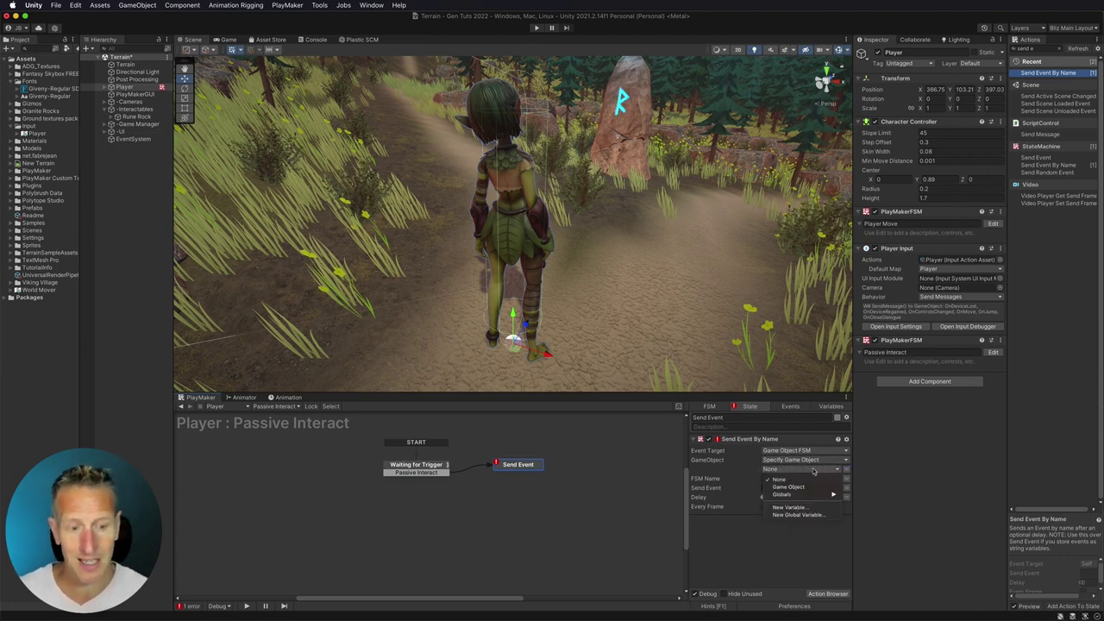
{"action": "left_click", "coordinate": [799, 488]}
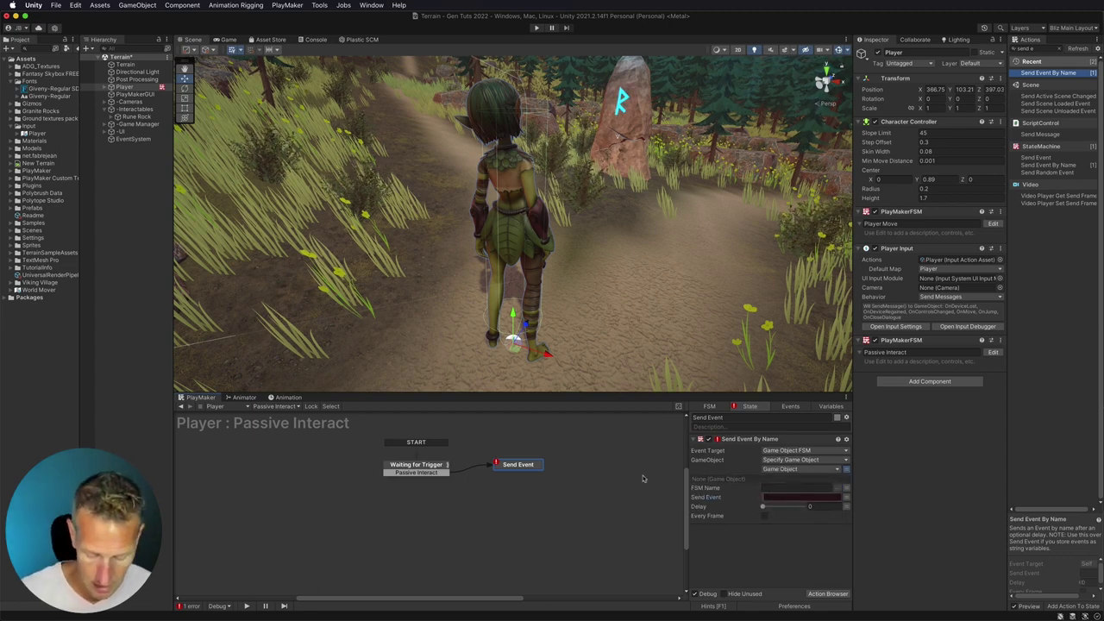
{"action": "type", "text": "Passive I"}
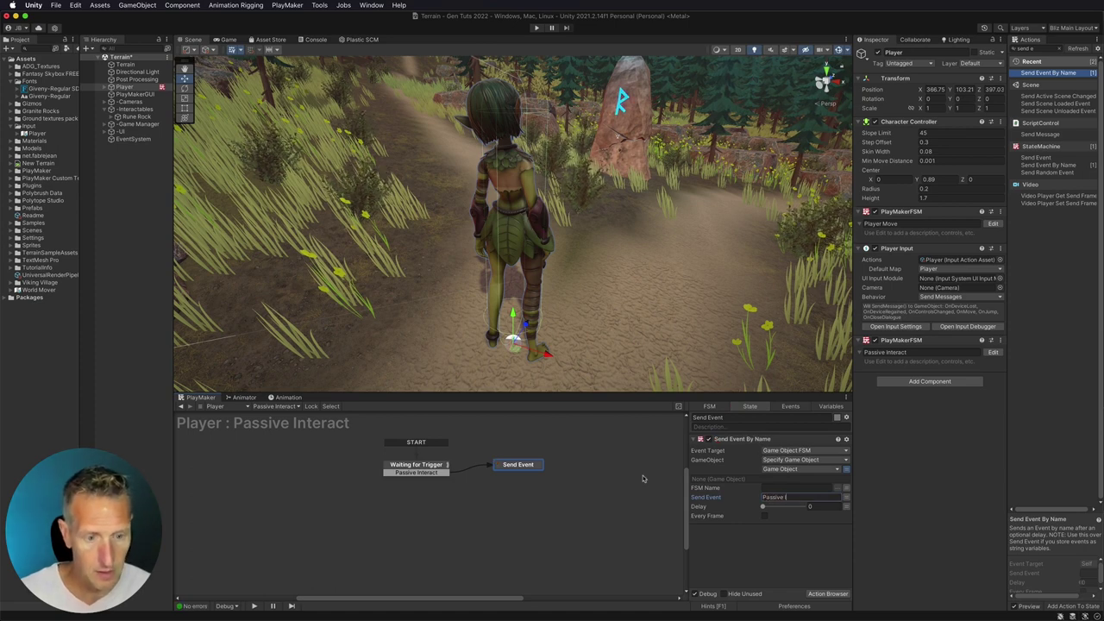
{"action": "type", "text": "nteract"}
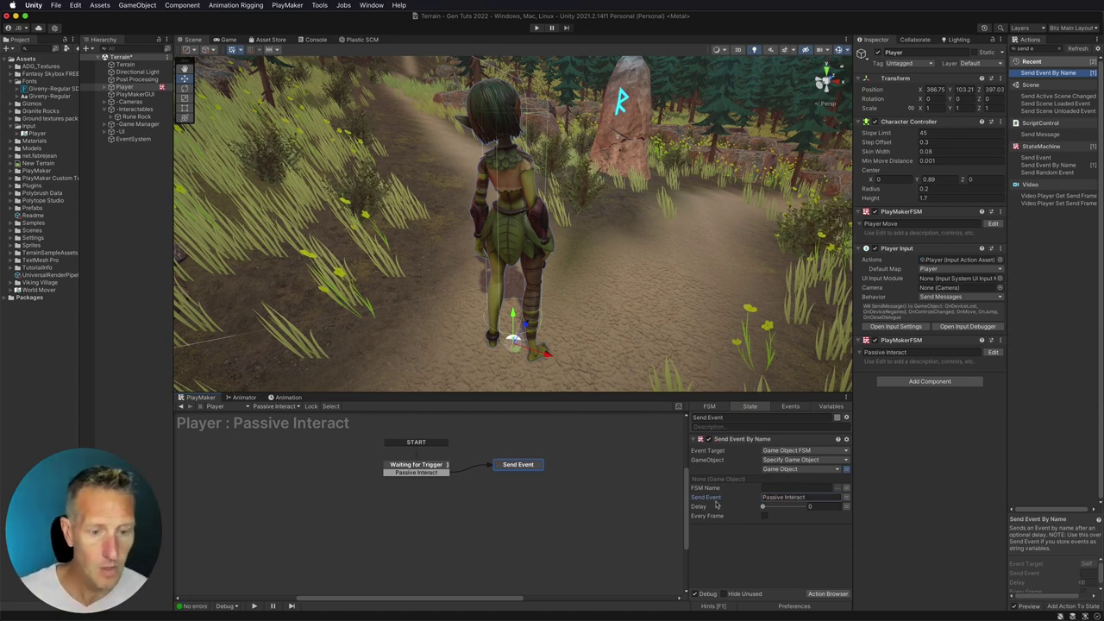
{"action": "left_click", "coordinate": [593, 488]}
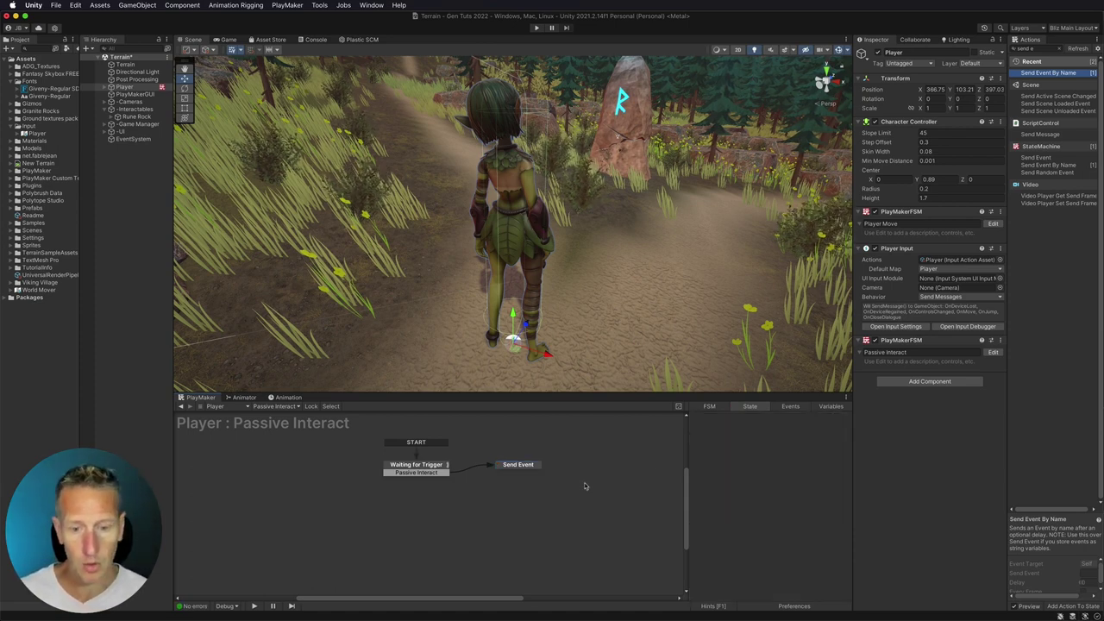
Step: Add a FINISHED transition to Send Event and drag it out to create State 1
{"action": "right_click", "coordinate": [525, 467]}
{"action": "mouse_move", "coordinate": [528, 469]}
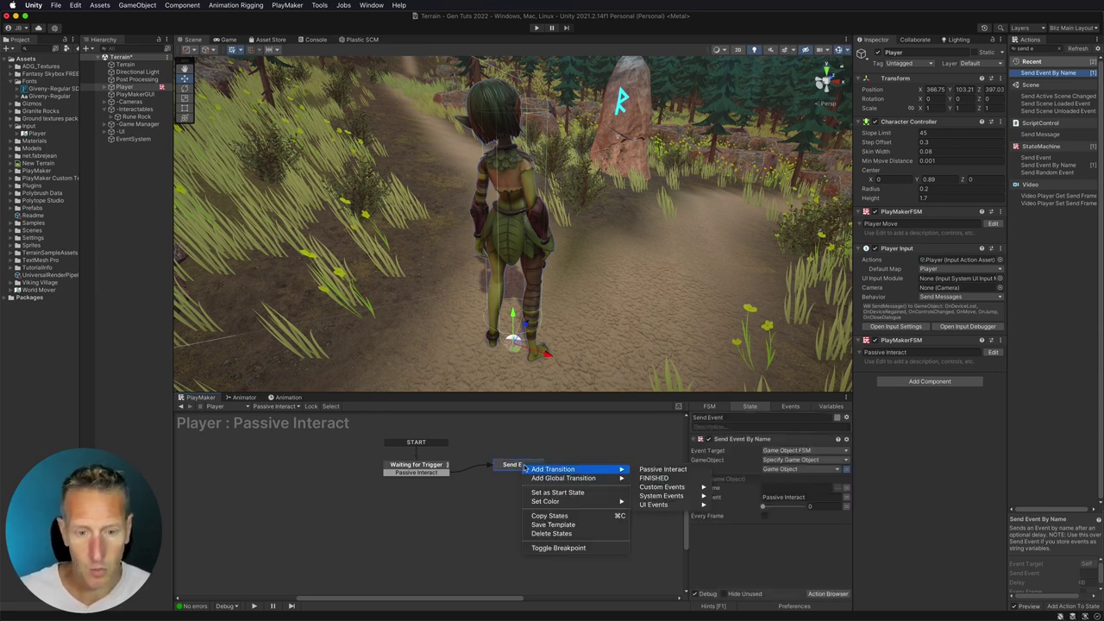
{"action": "left_click", "coordinate": [666, 479]}
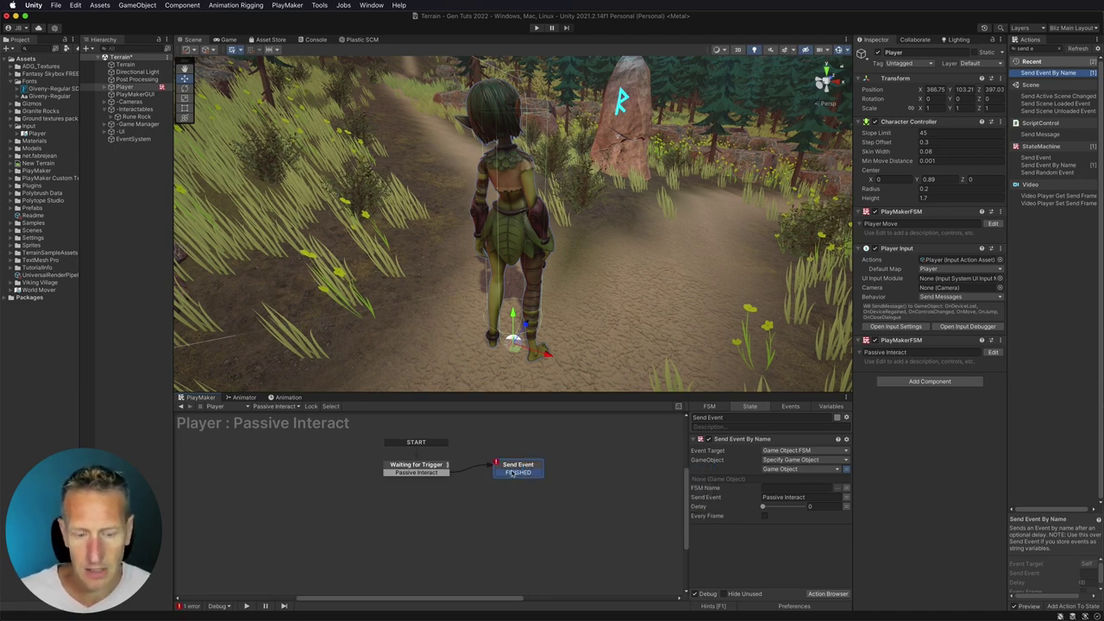
{"action": "left_click_drag", "start_coordinate": [513, 472], "coordinate": [499, 507]}
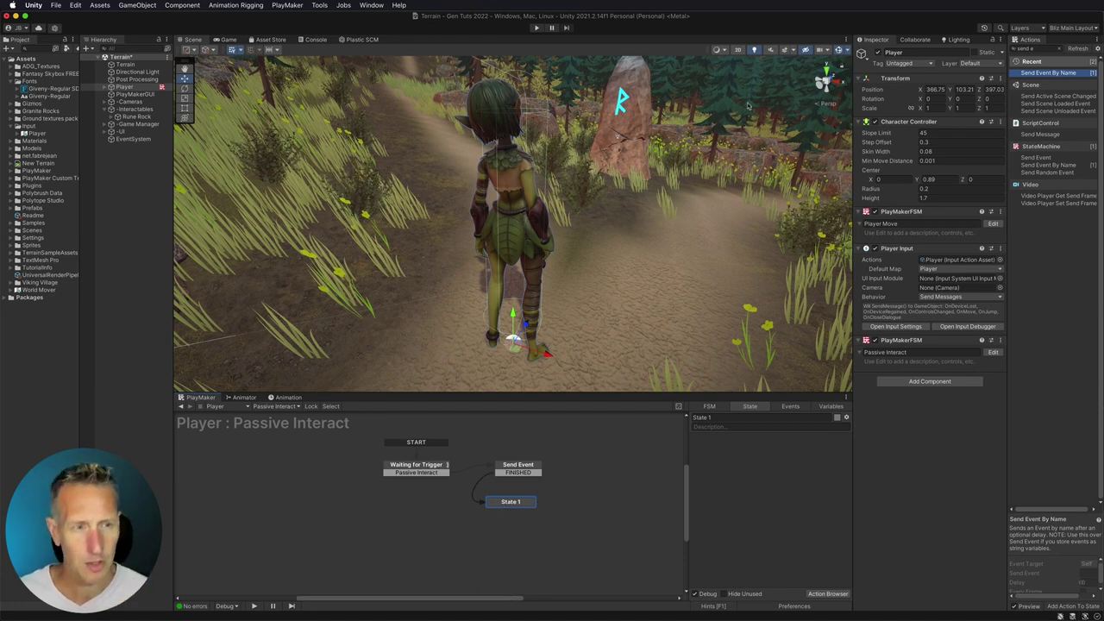
{"action": "left_click", "coordinate": [1039, 50]}
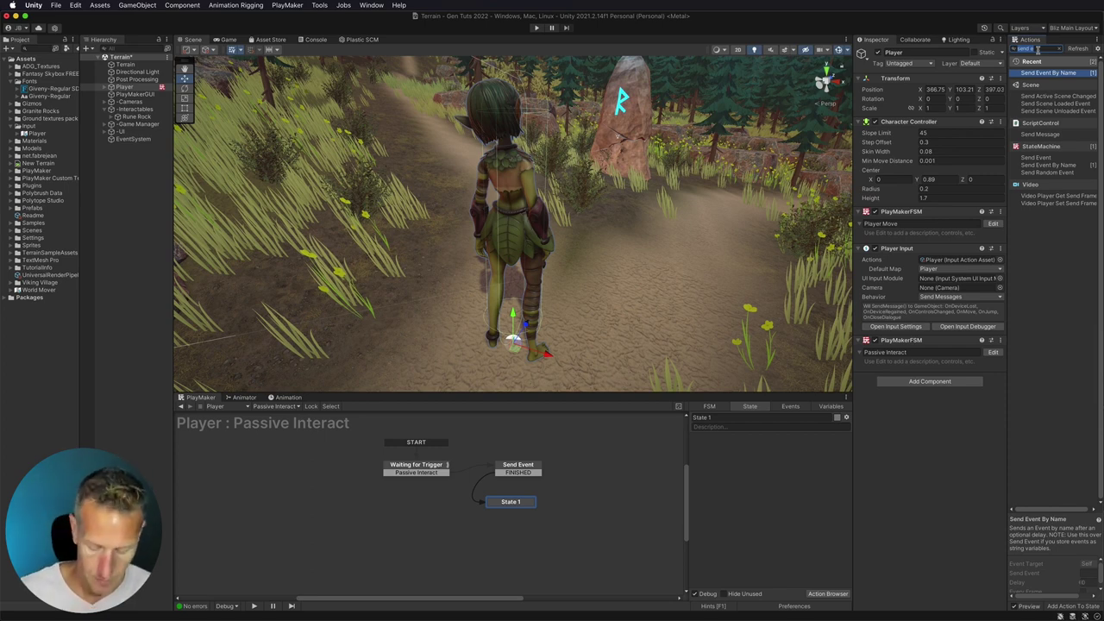
Step: Give State 1 a 0.2-second Wait ending in FINISHED, and loop FINISHED back to Waiting for Trigger
{"action": "type", "text": "wait"}
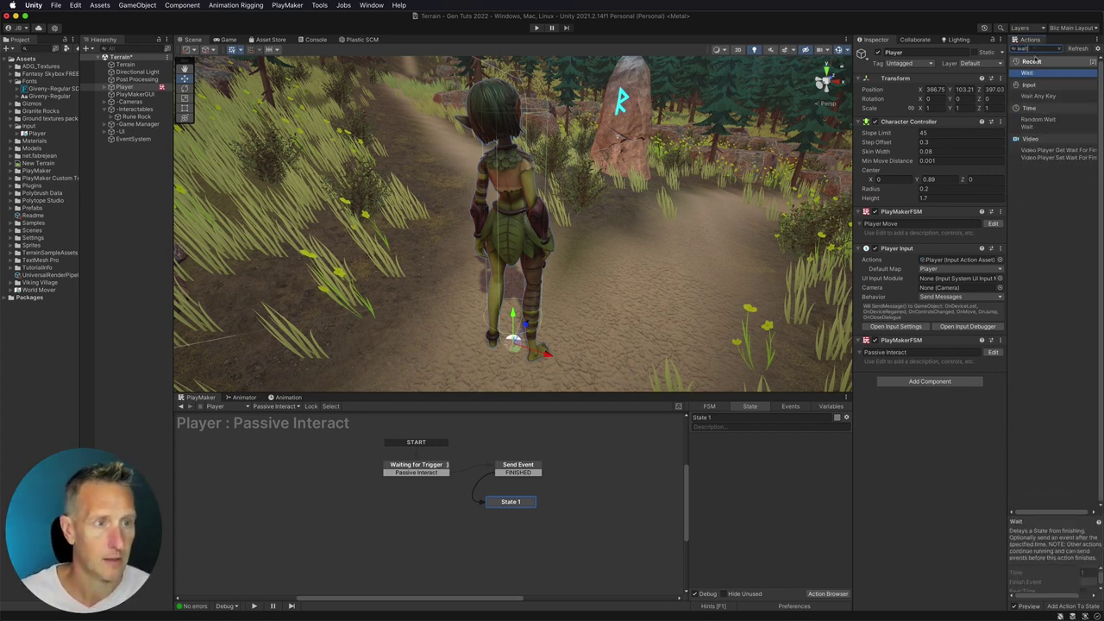
{"action": "double_click", "coordinate": [1031, 73]}
{"action": "left_click", "coordinate": [780, 451]}
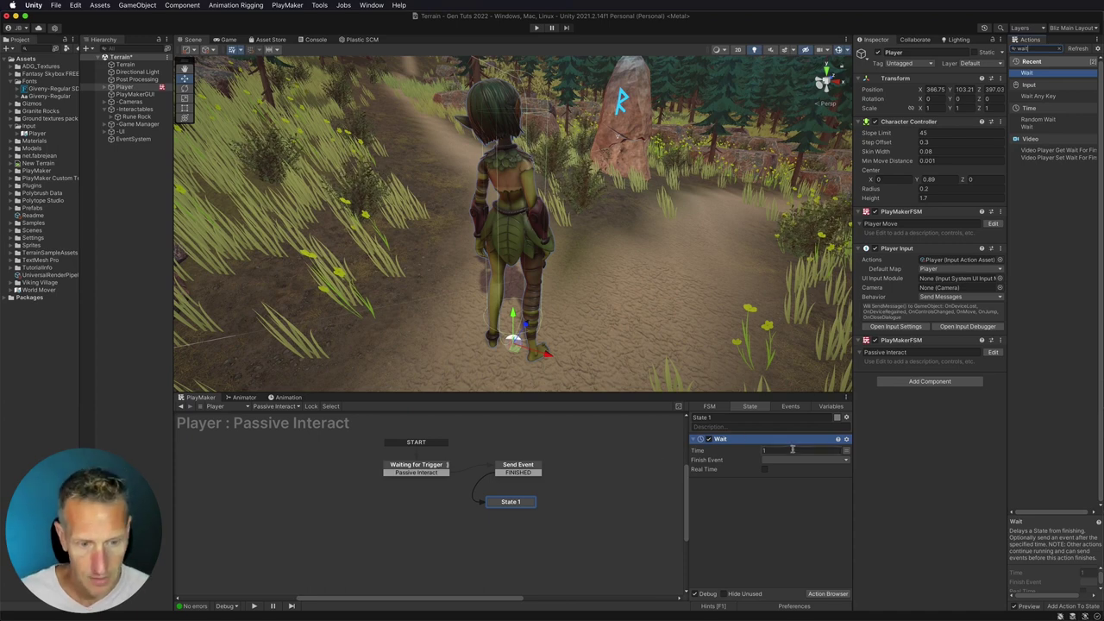
{"action": "type", "text": "0.2"}
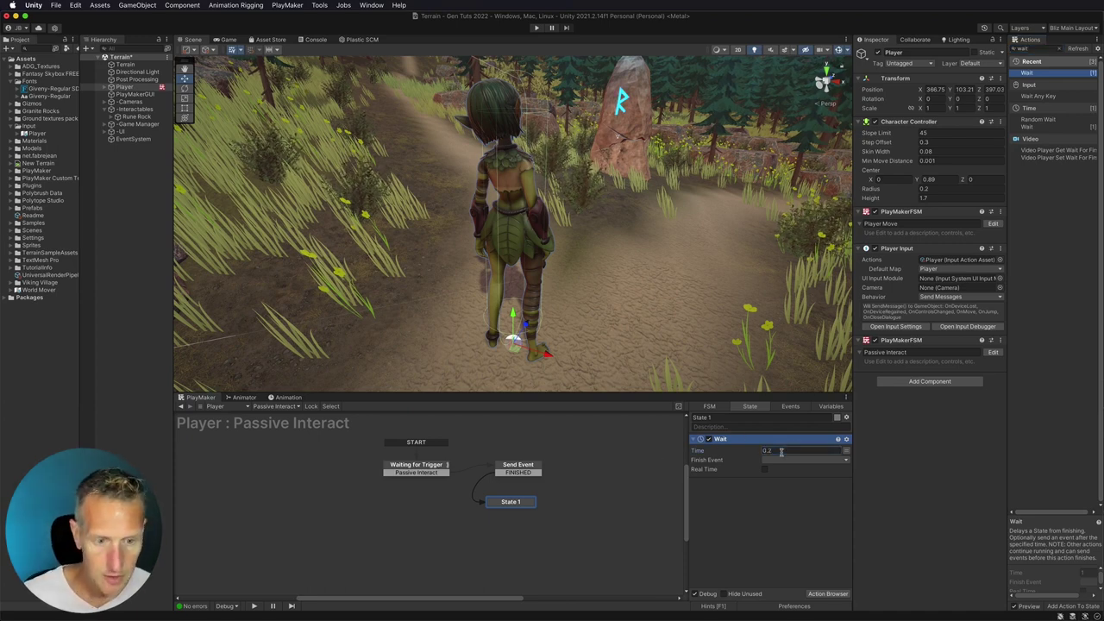
{"action": "key", "text": "Return"}
{"action": "left_click", "coordinate": [779, 463]}
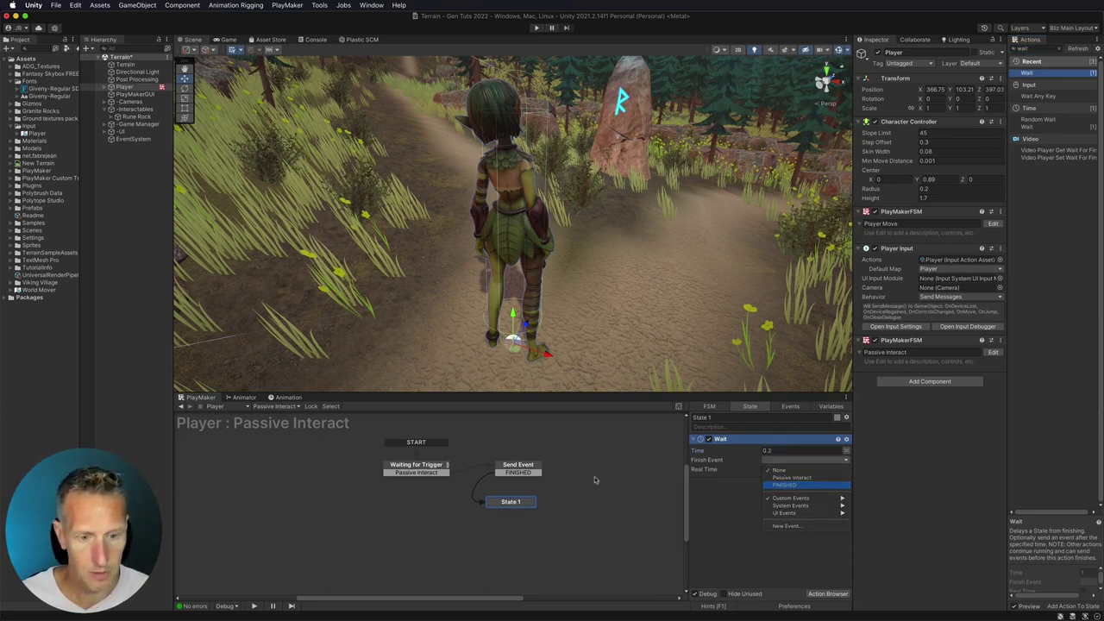
{"action": "left_click", "coordinate": [780, 487]}
{"action": "left_click", "coordinate": [706, 473]}
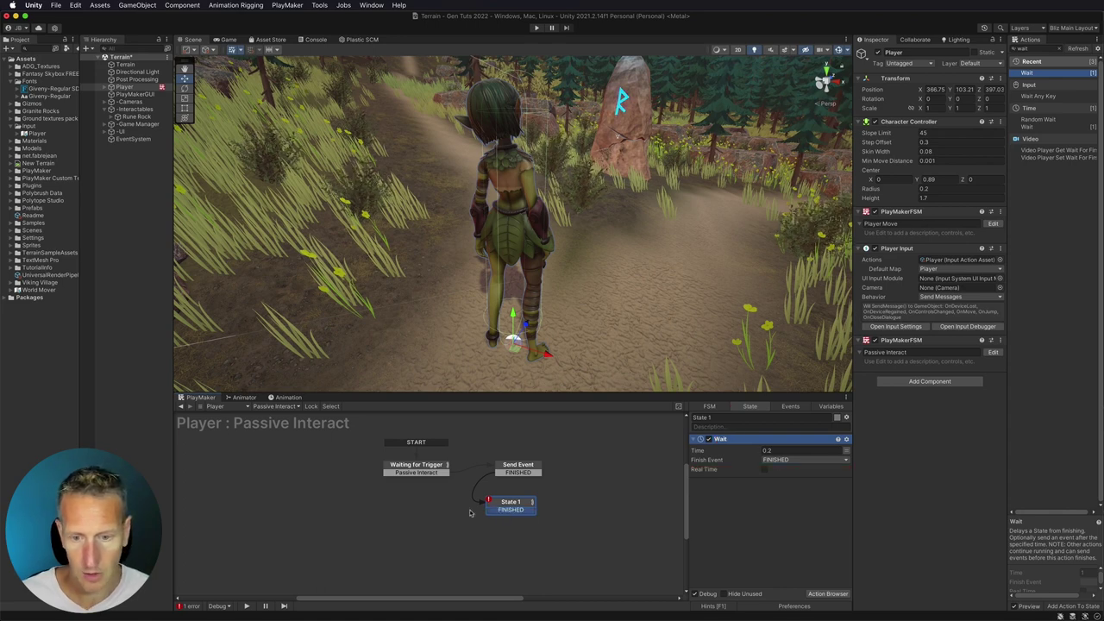
{"action": "left_click_drag", "start_coordinate": [511, 508], "coordinate": [518, 508]}
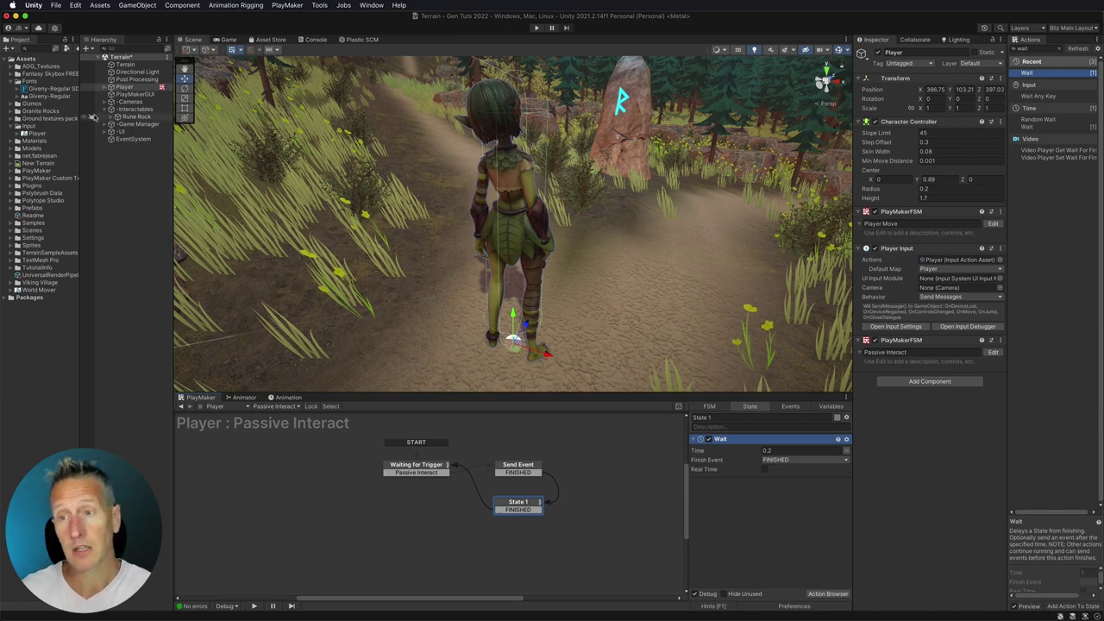
Step: Add a new FSM to the Rune Rock and name its first state Waiting
{"action": "left_click", "coordinate": [125, 116]}
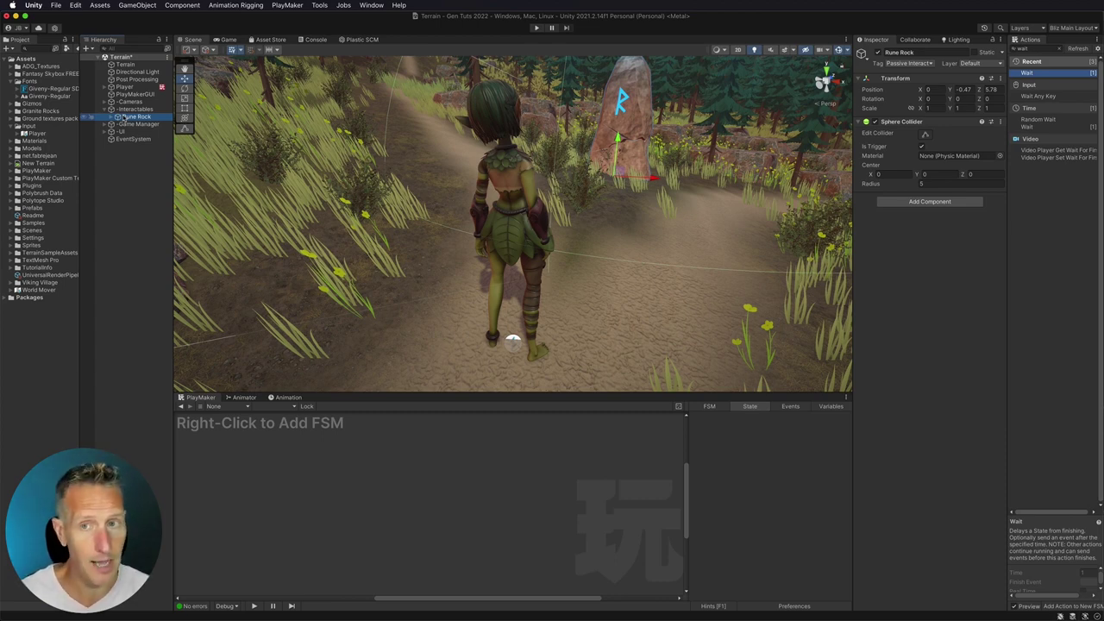
{"action": "right_click", "coordinate": [469, 445]}
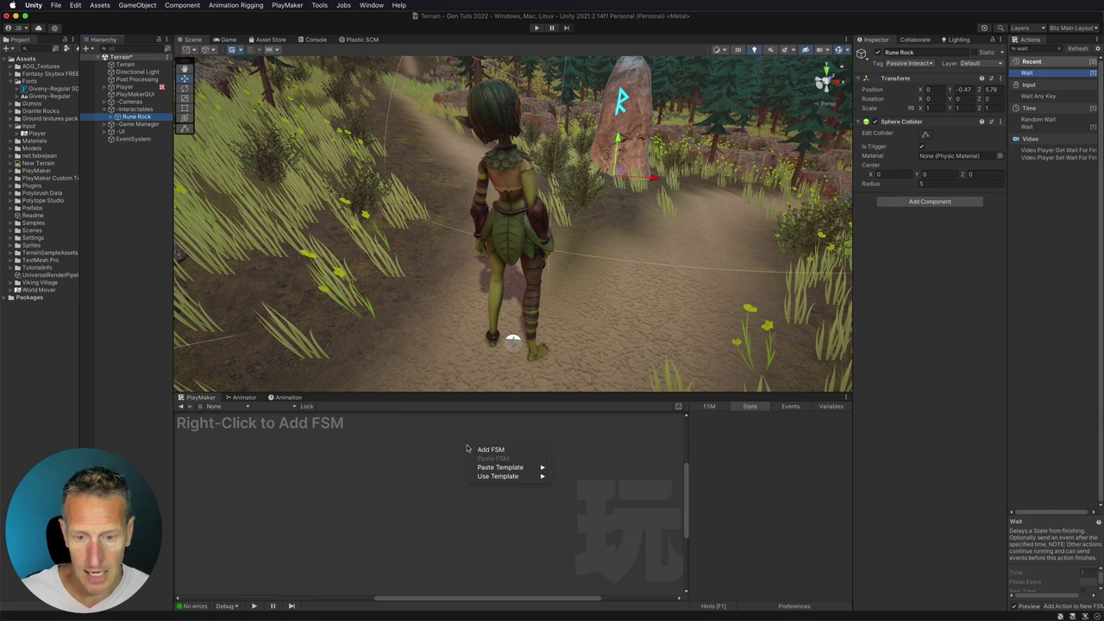
{"action": "left_click", "coordinate": [483, 449]}
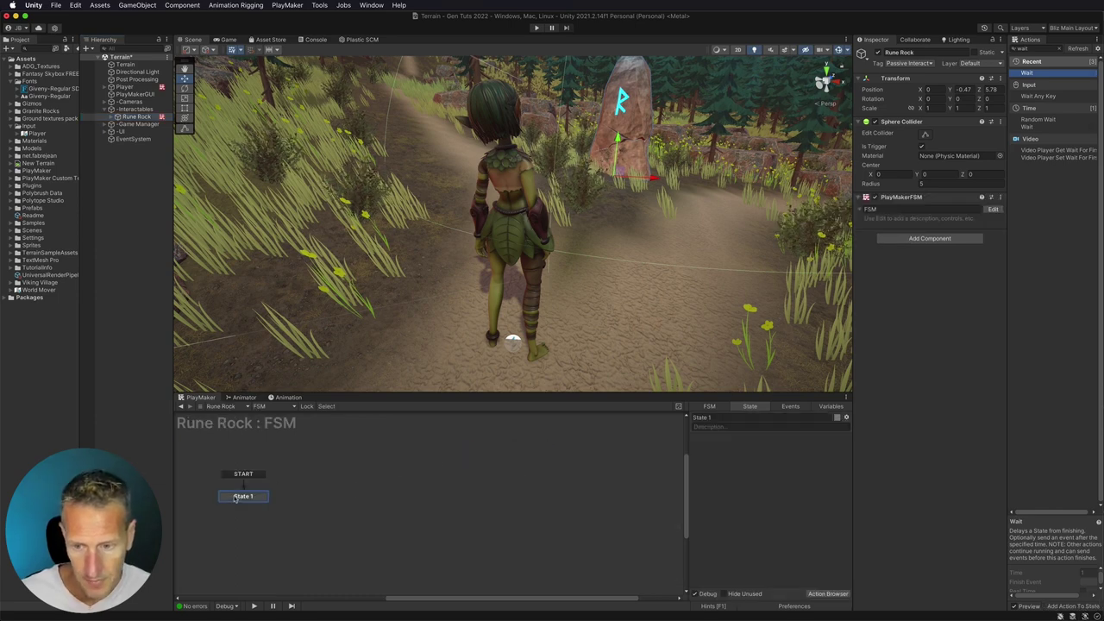
{"action": "left_click_drag", "start_coordinate": [233, 500], "coordinate": [373, 464]}
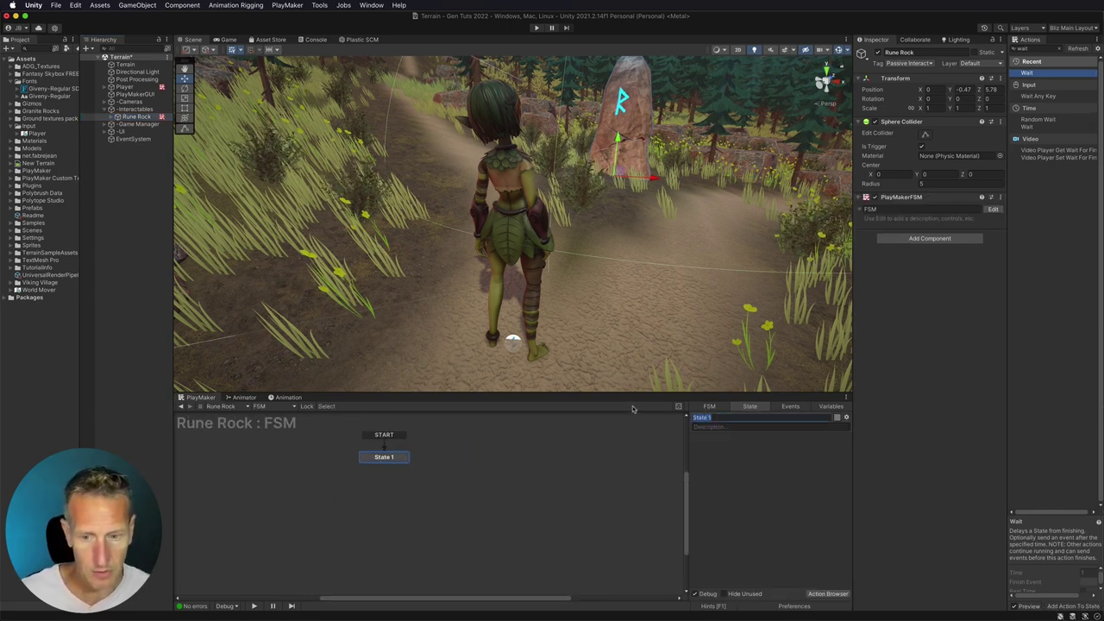
{"action": "type", "text": "Waiting"}
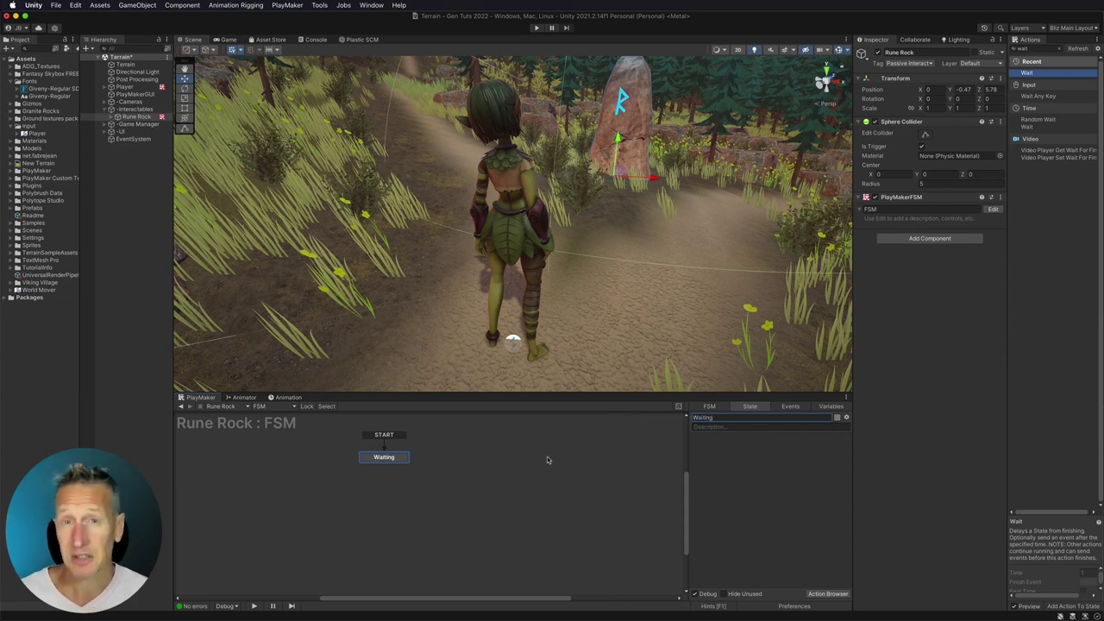
Step: Add a Passive Interact event to the Rune Rock FSM's event list
{"action": "left_click", "coordinate": [789, 408]}
{"action": "left_click", "coordinate": [752, 583]}
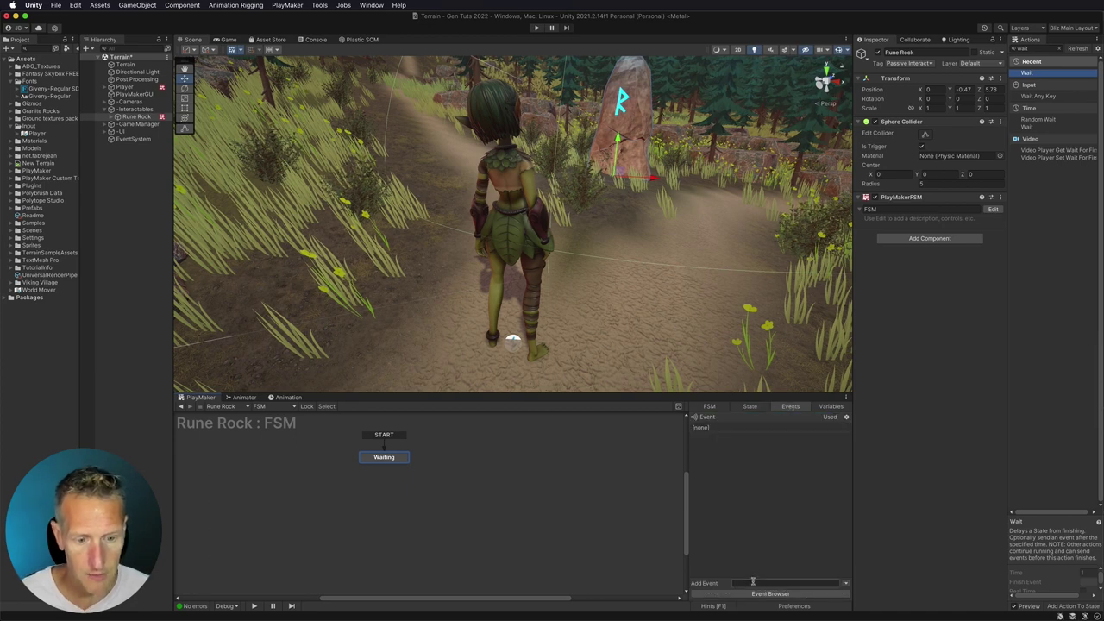
{"action": "type", "text": "Pass"}
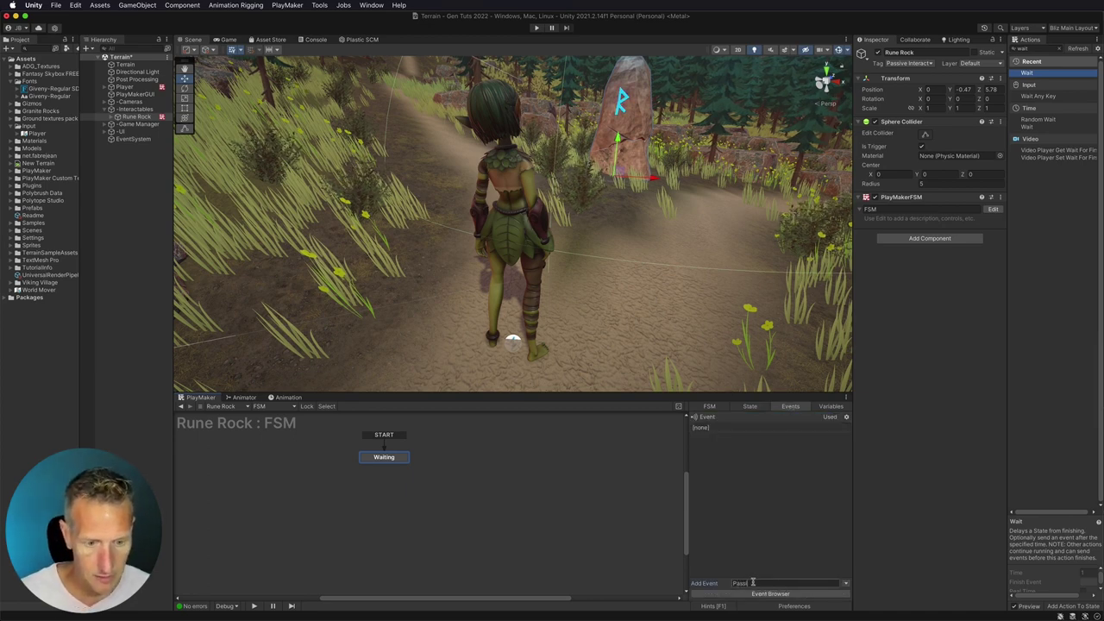
{"action": "type", "text": "ive Interact"}
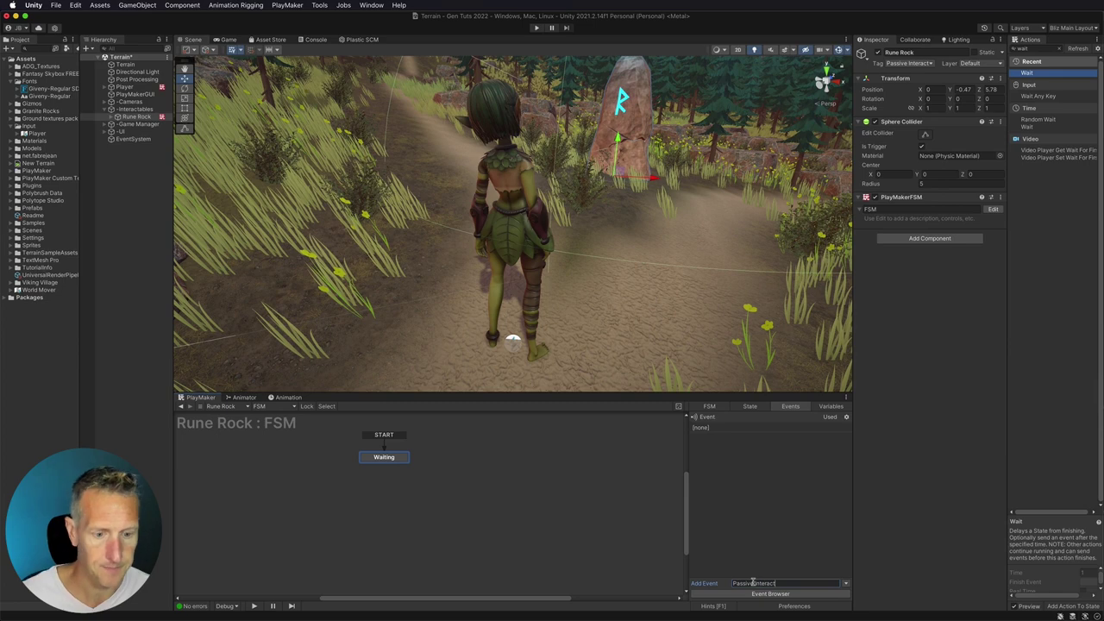
{"action": "left_click", "coordinate": [462, 459]}
Step: Add a Passive Interact global transition to the Rune Rock's FSM
{"action": "right_click", "coordinate": [464, 458]}
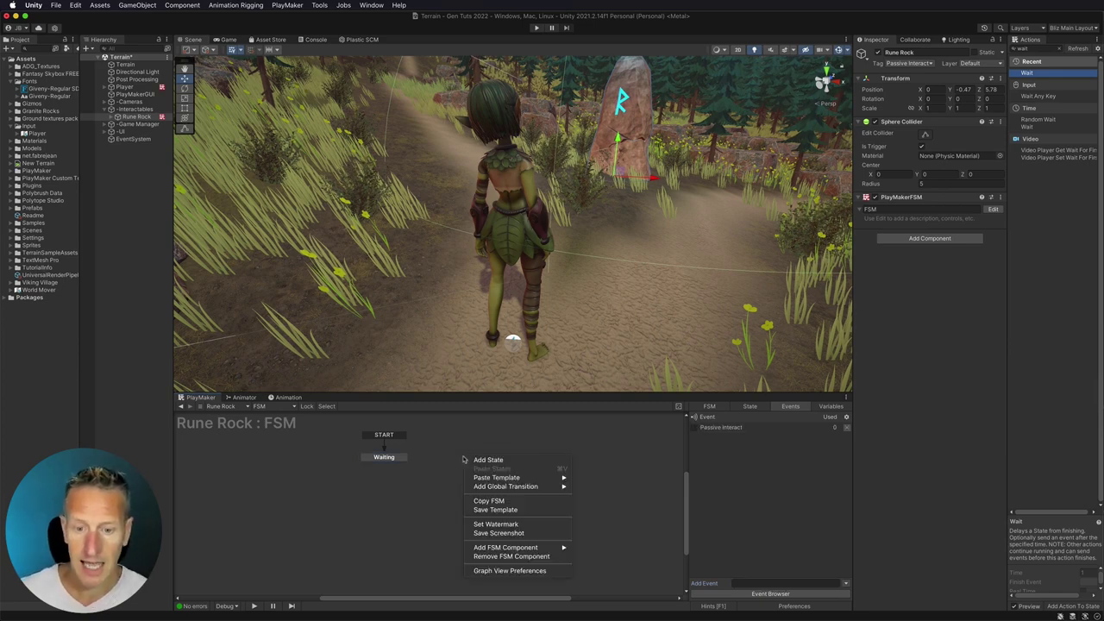
{"action": "mouse_move", "coordinate": [473, 488]}
{"action": "left_click", "coordinate": [606, 486]}
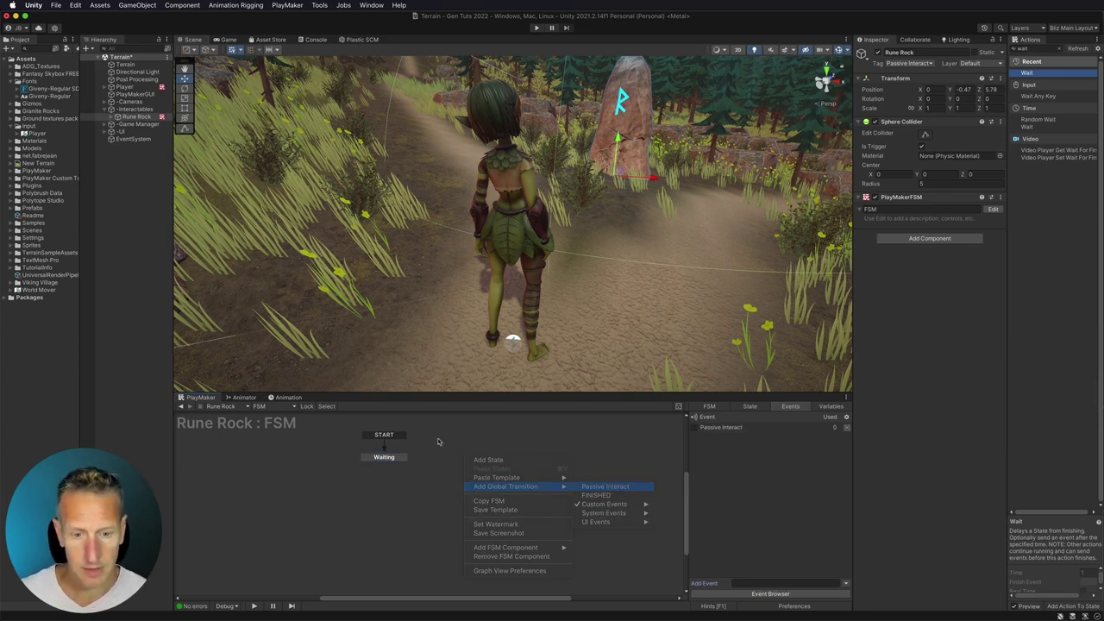